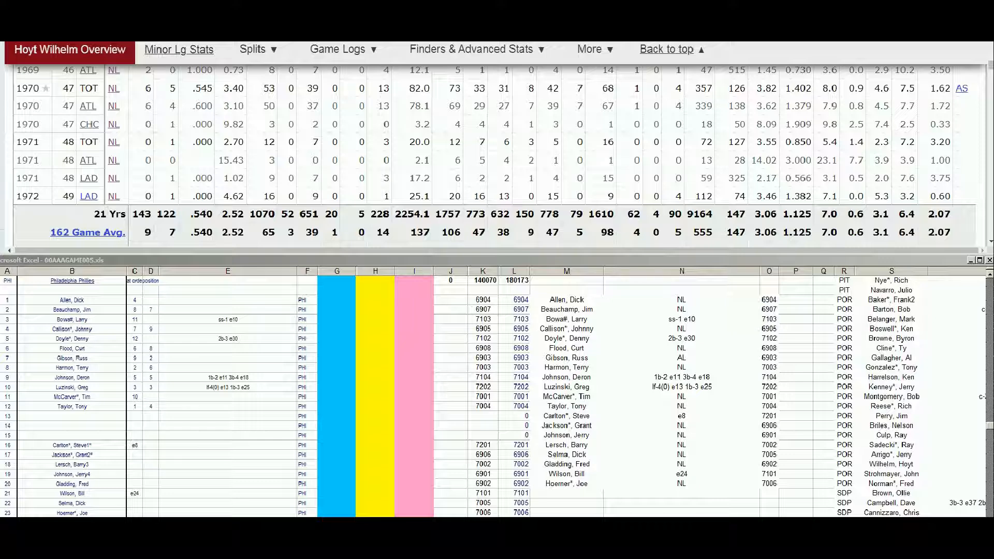
- Look up Dick Allen on Baseball Reference and examine his season-by-season standard batting table through 1977
key(Home)
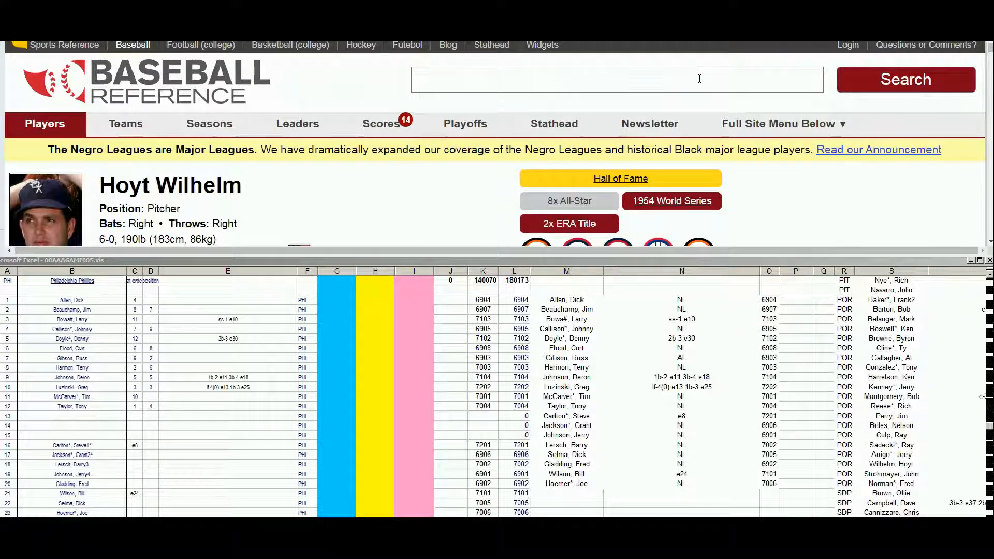
text(dick allen)
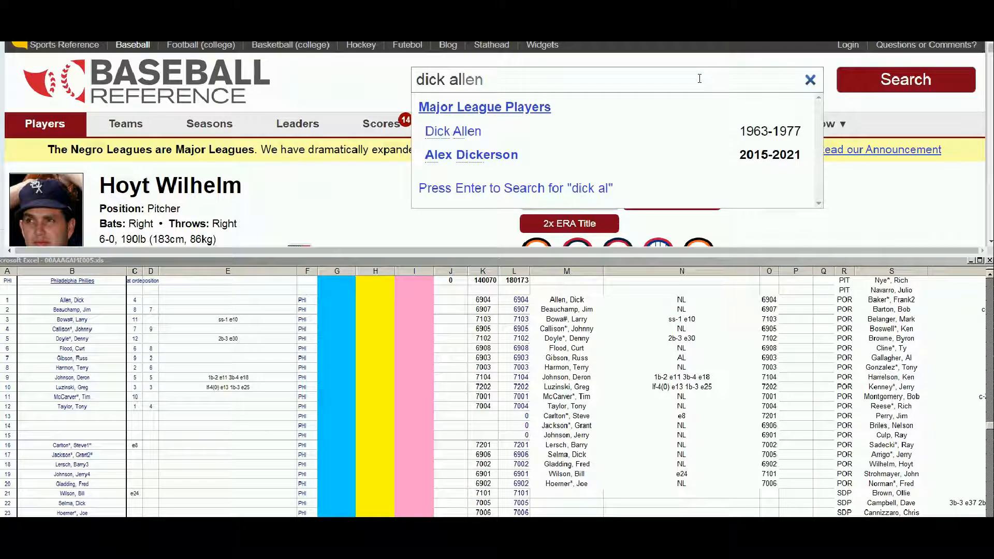
click(465, 132)
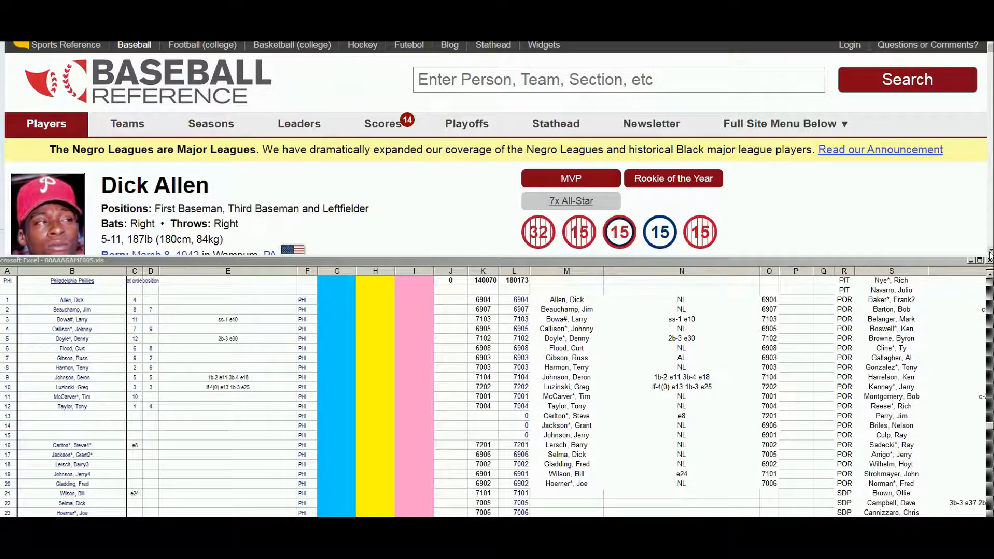
scroll(990, 253, down, 2)
scroll(990, 253, down, 1)
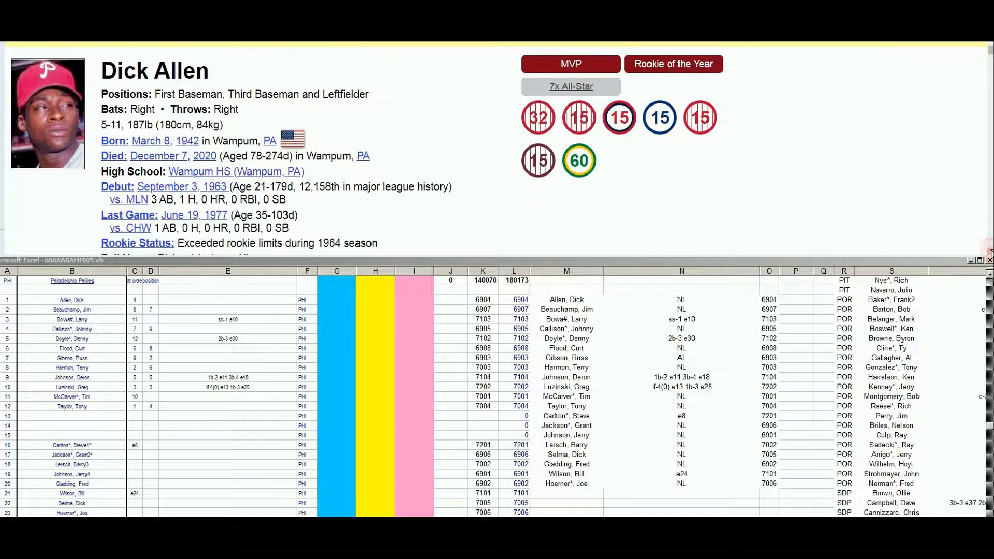
scroll(991, 252, down, 5)
scroll(991, 253, down, 5)
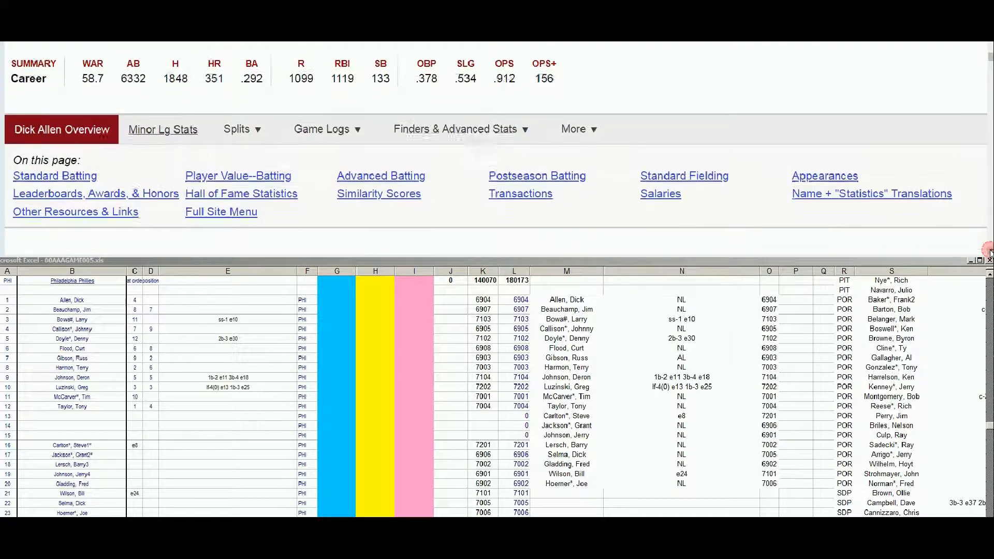
scroll(990, 253, down, 4)
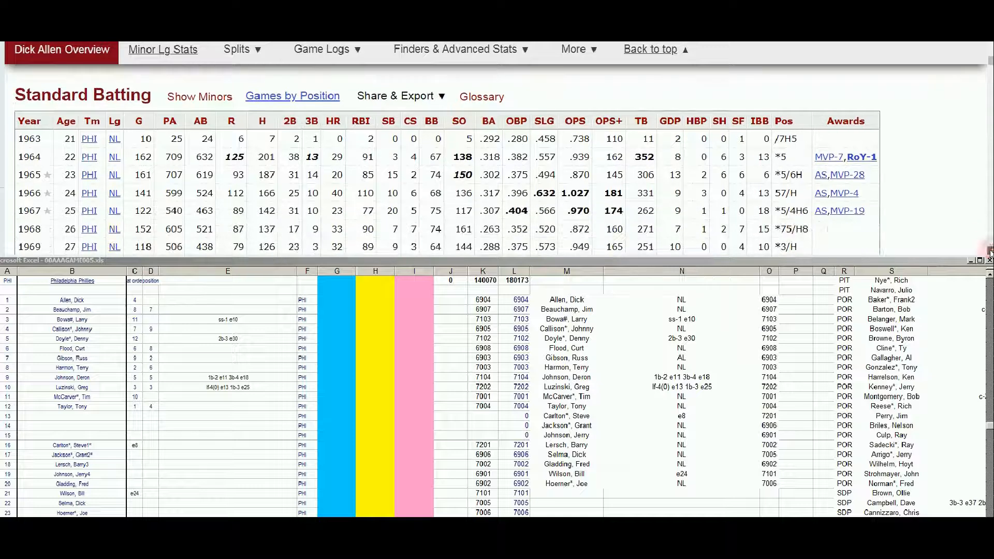
scroll(990, 250, down, 1)
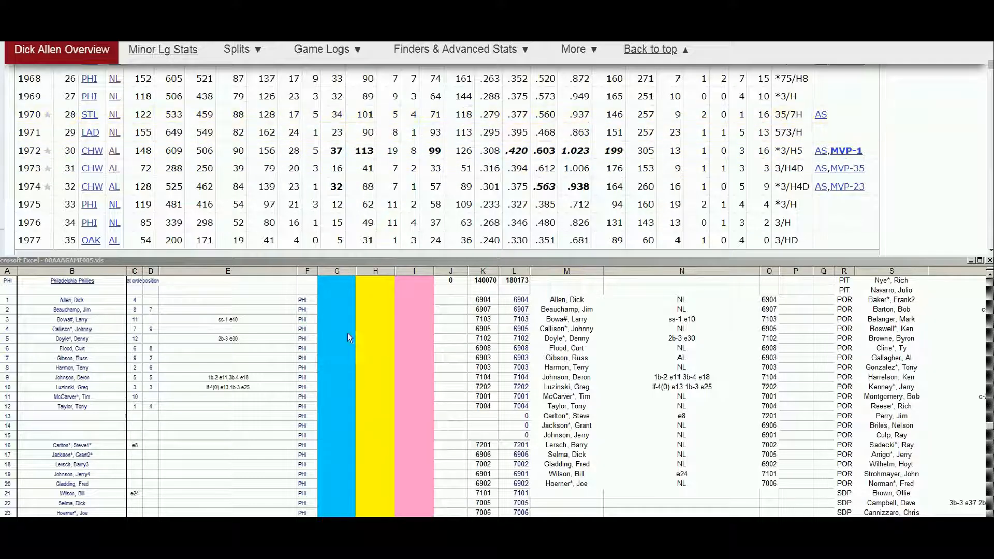
- In the Excel roster, enter 10000 in column G and TRADE! in column J of the Allen, Dick row
click(321, 309)
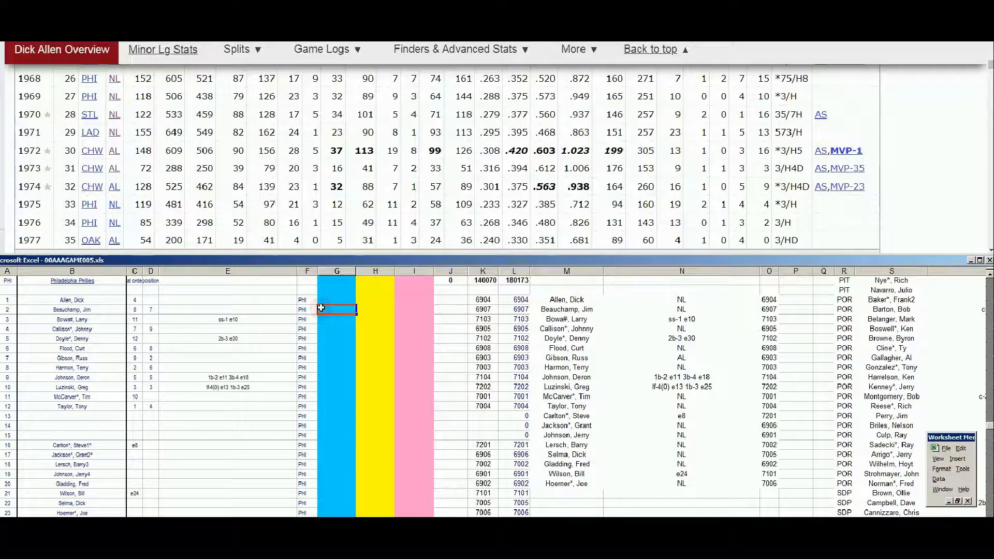
key(Up)
text(1)
key(Tab)
key(Tab)
key(Tab)
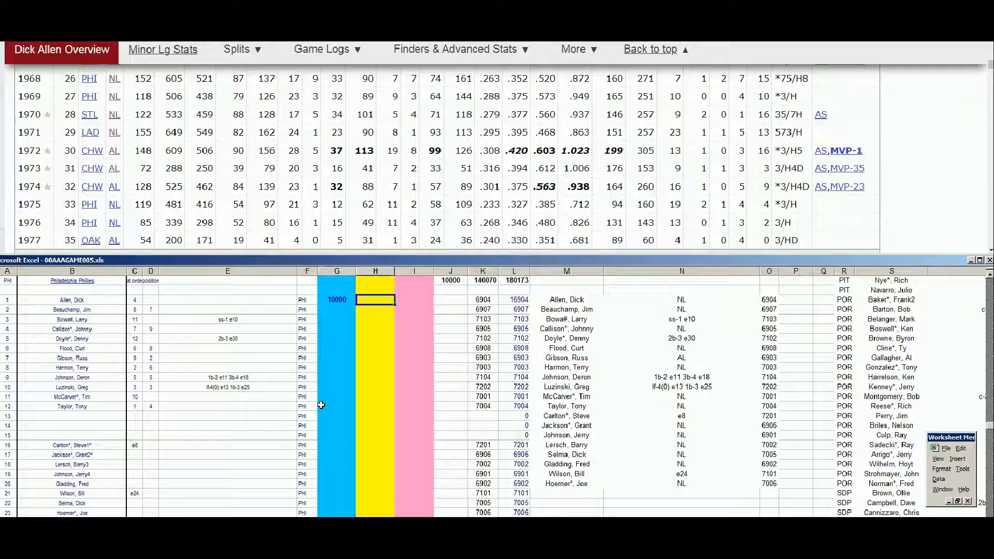
key(BackSpace)
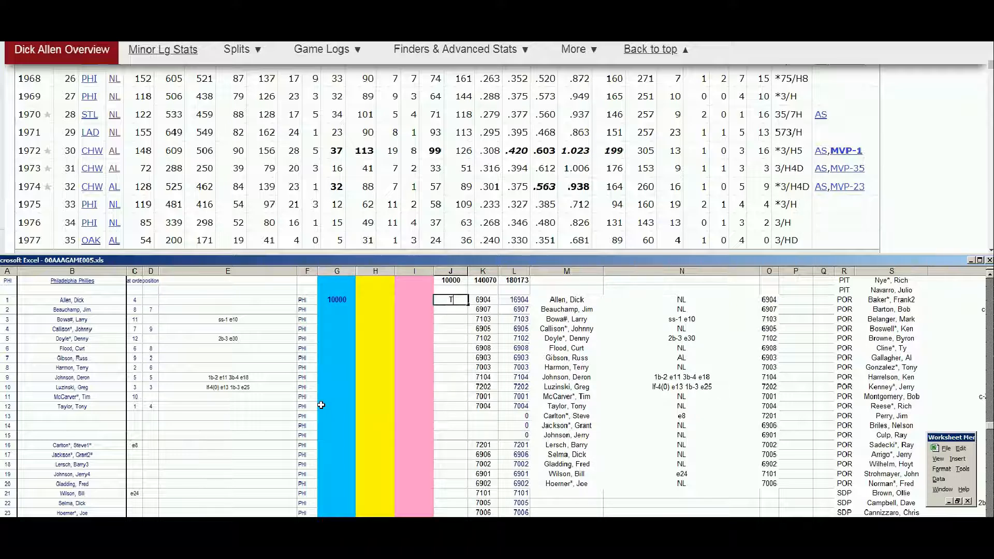
text(TRADE!)
key(Return)
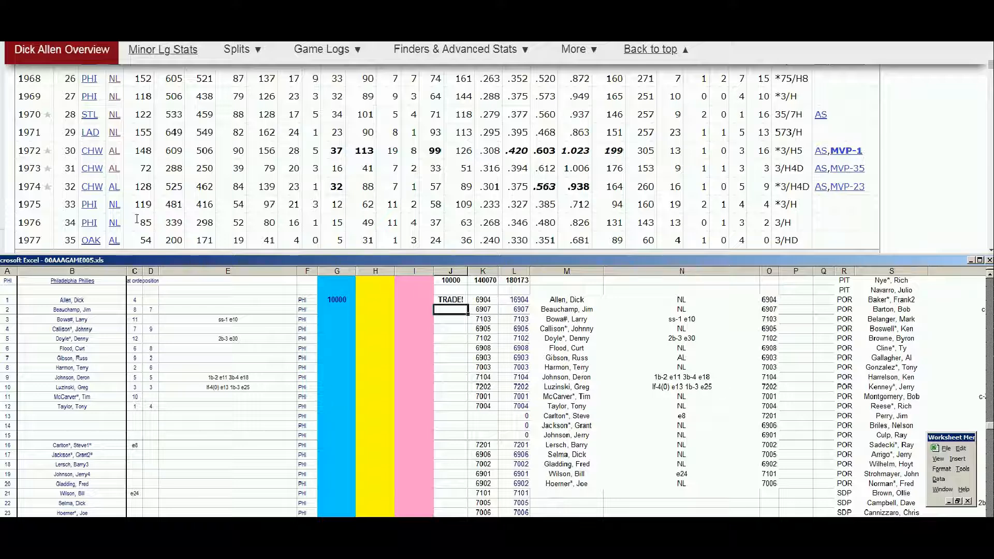
- Look up Jim Beauchamp on Baseball Reference and examine his teams and batting lines for 1967 to 1973
click(102, 111)
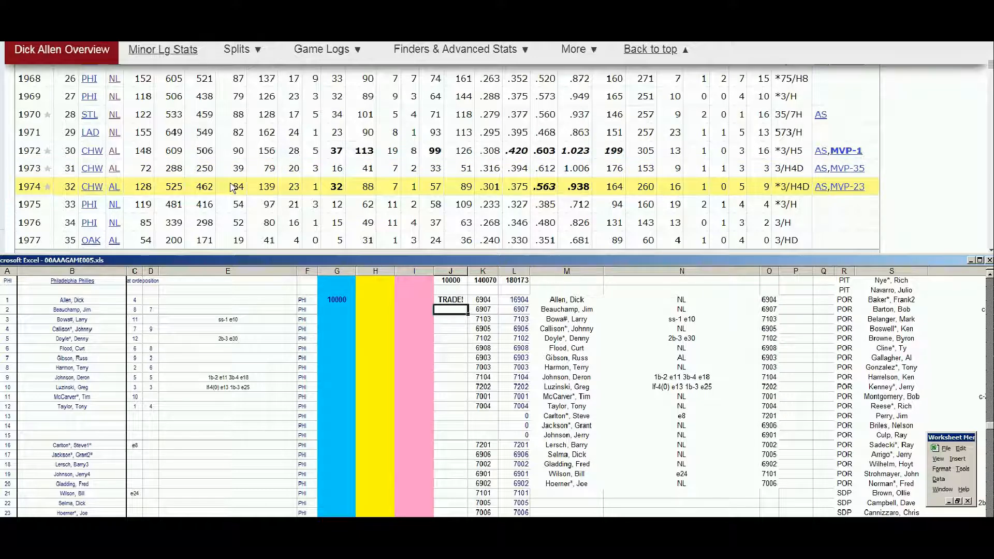
drag(991, 65, 991, 48)
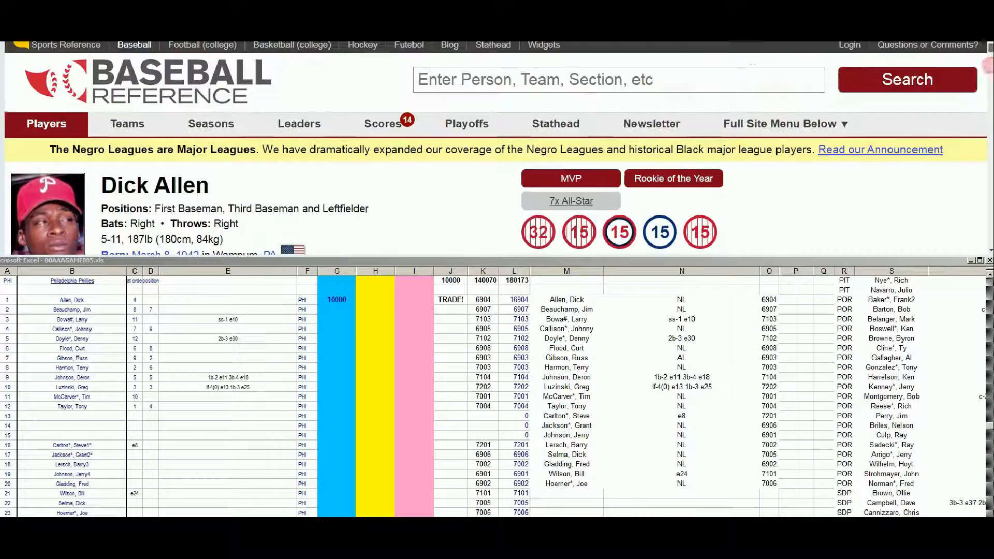
click(717, 69)
text(be)
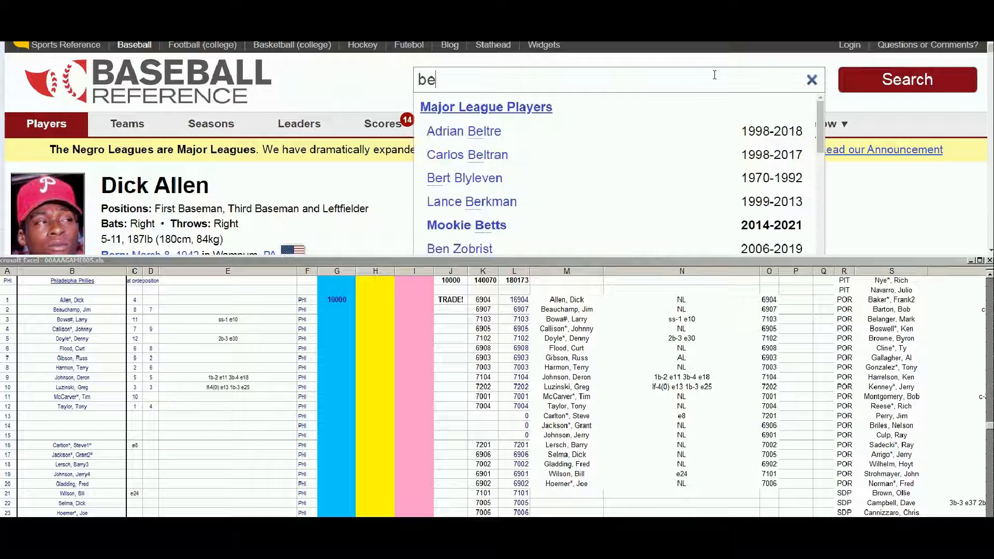
text(auc)
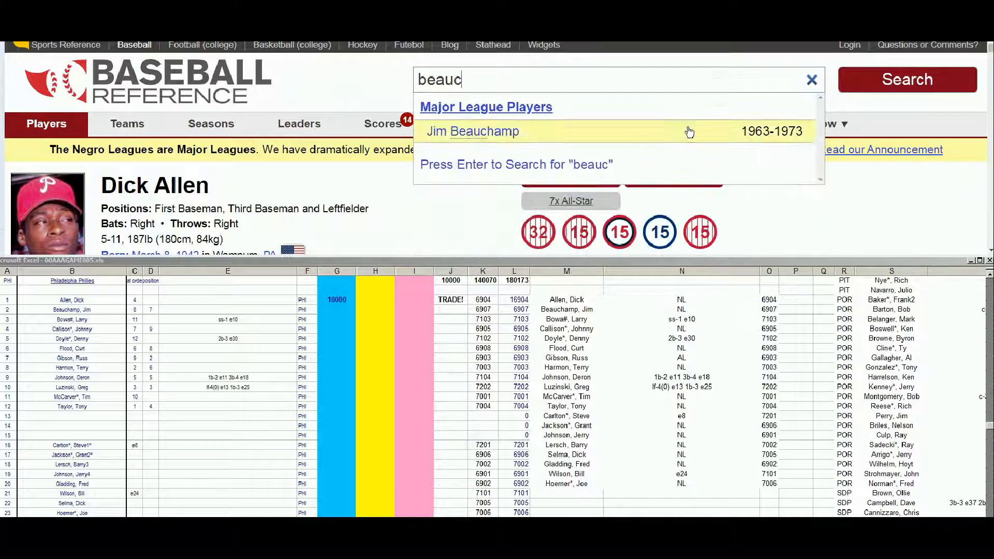
click(506, 131)
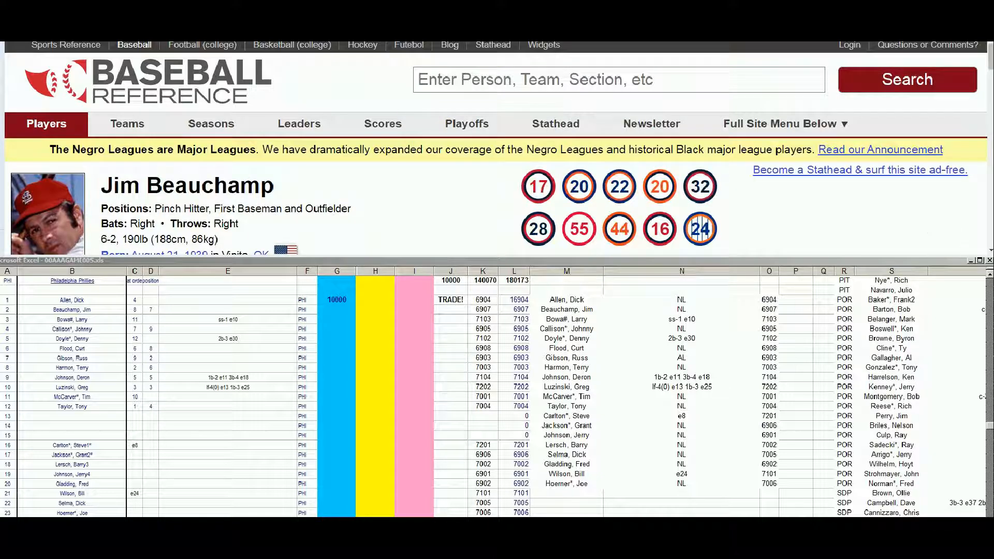
scroll(934, 232, down, 1)
scroll(497, 148, down, 10)
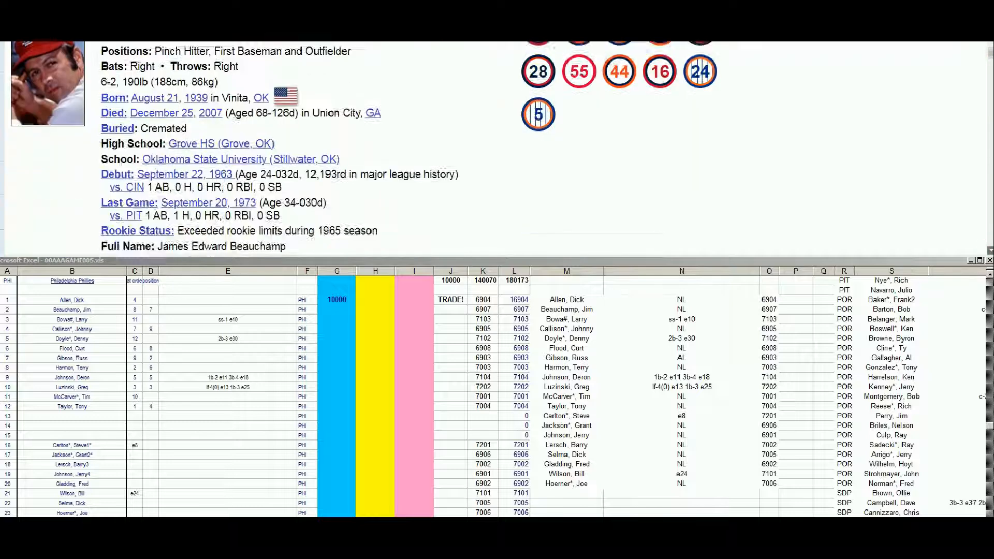
scroll(497, 149, down, 2)
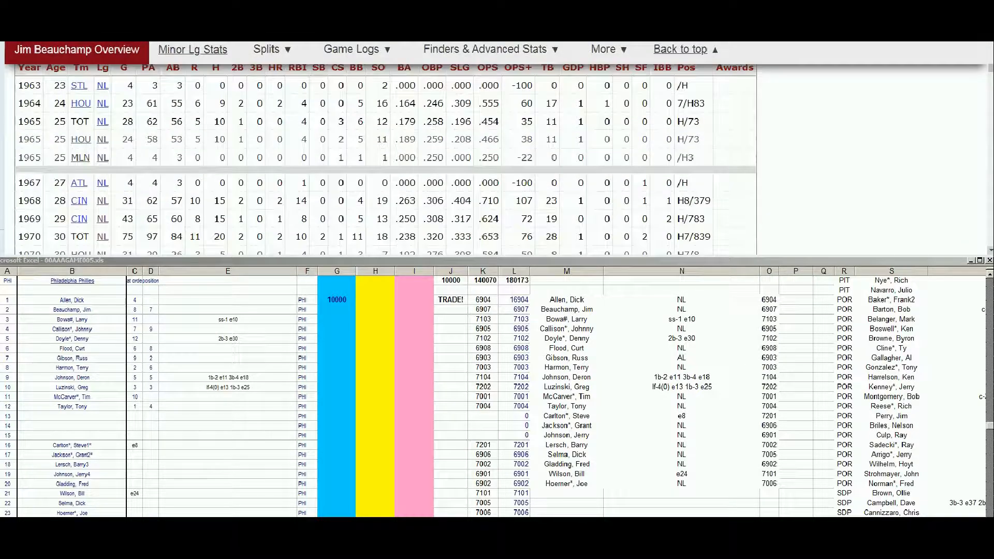
scroll(497, 160, down, 2)
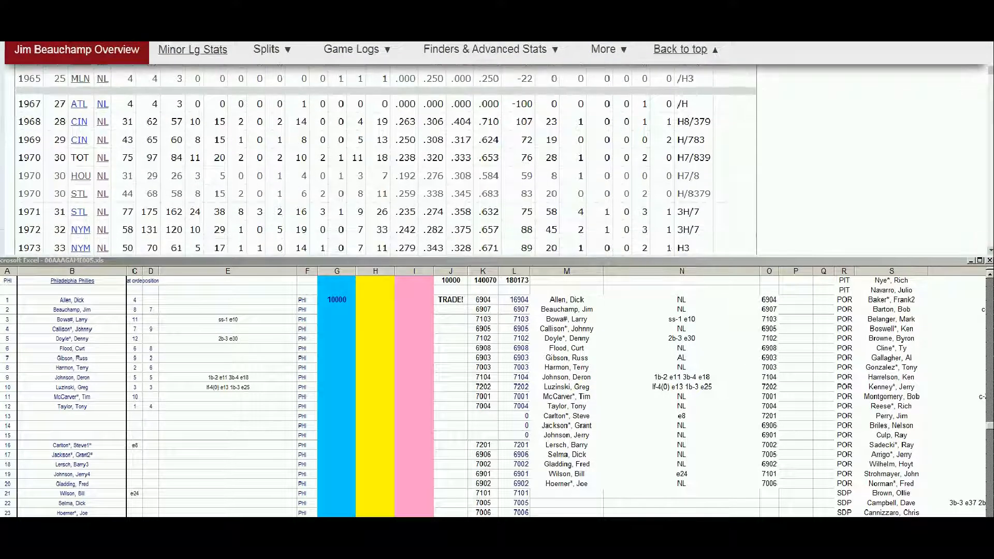
click(246, 184)
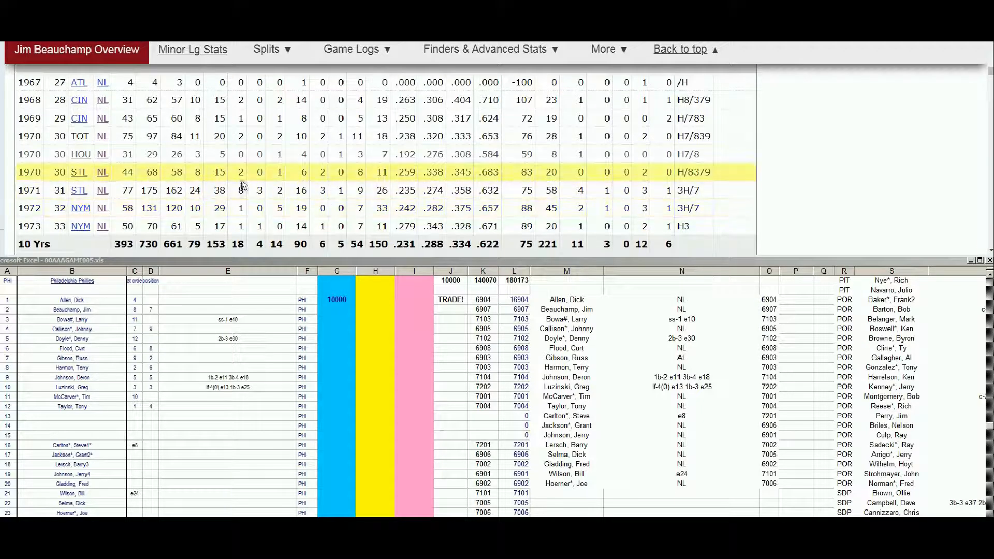
click(140, 227)
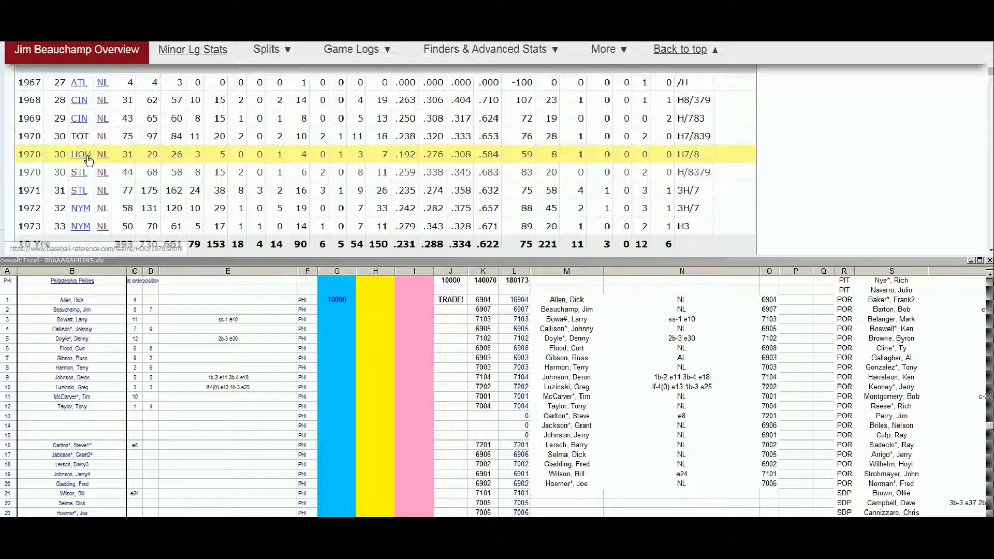
- Switch to 1970_bbr_r.pdf and examine the National League rosters and the additional players list for Beauchamp
click(259, 32)
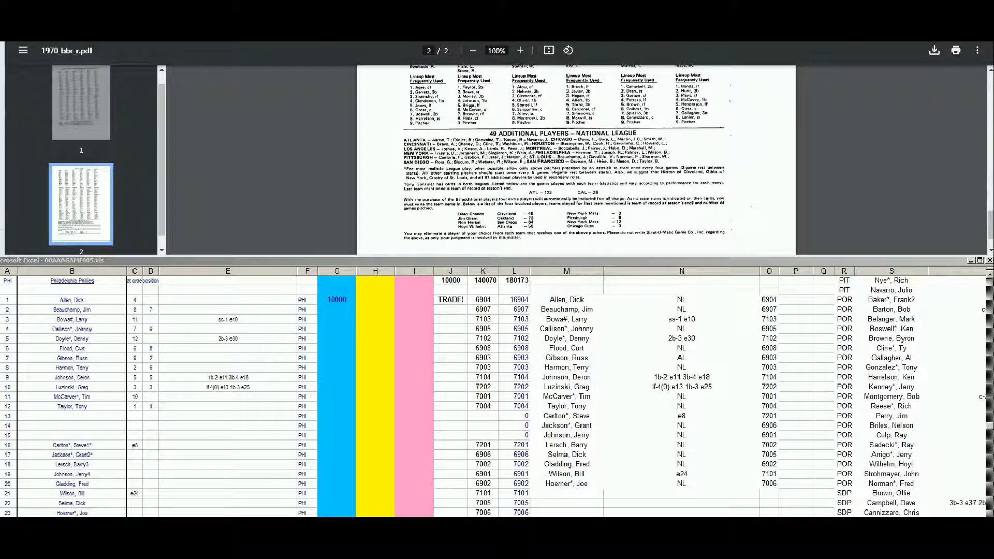
drag(991, 222, 990, 99)
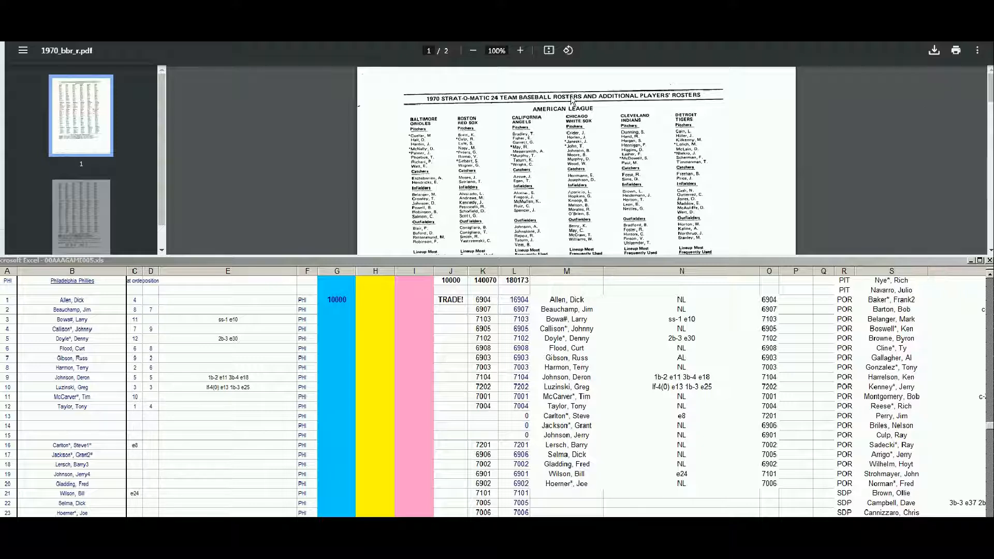
key(ctrl+Tab)
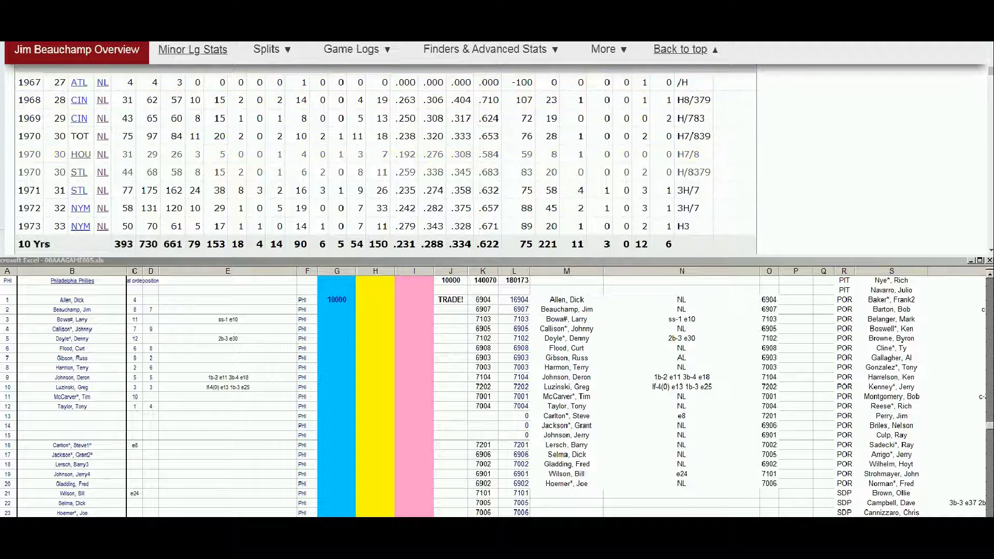
key(ctrl+Tab)
drag(990, 124, 981, 190)
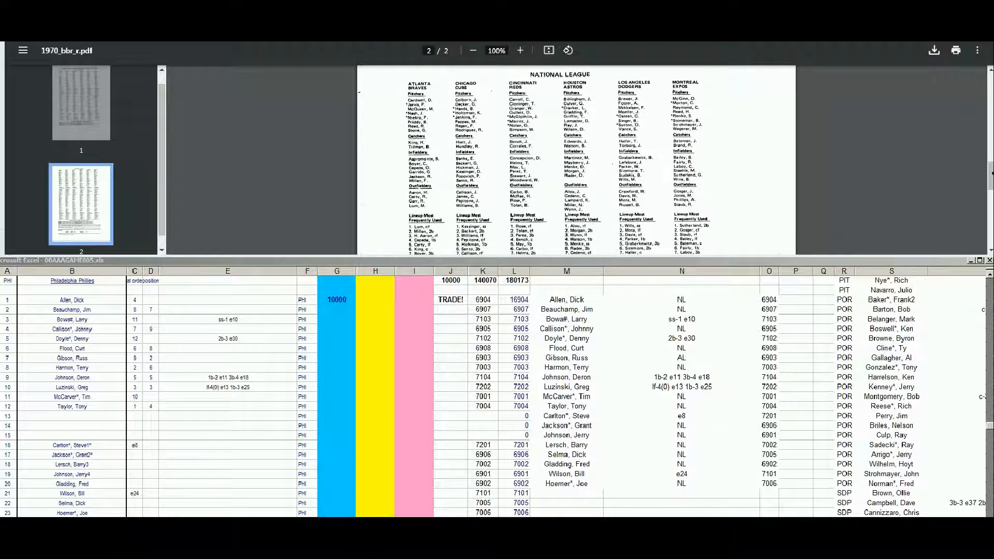
drag(990, 179, 987, 202)
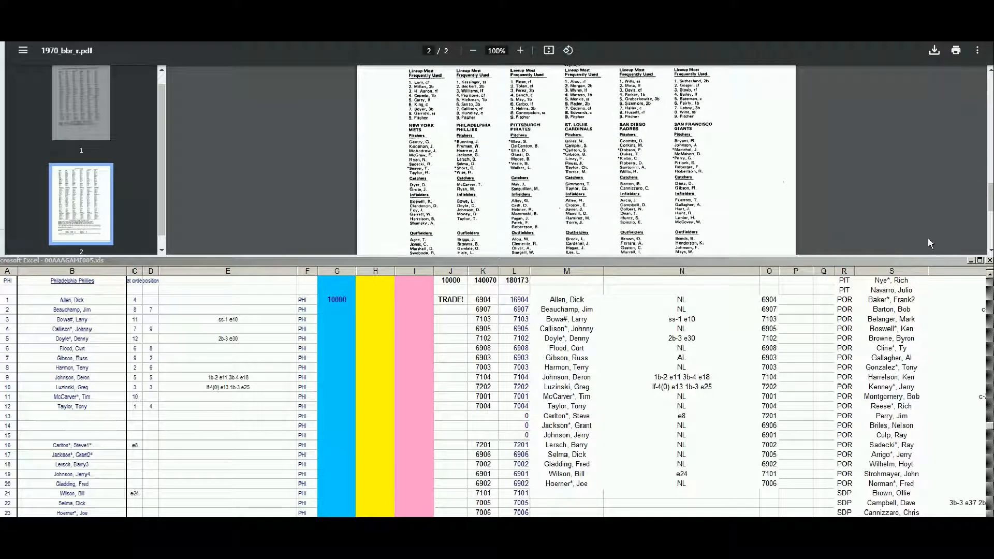
click(991, 252)
click(991, 252)
click(991, 253)
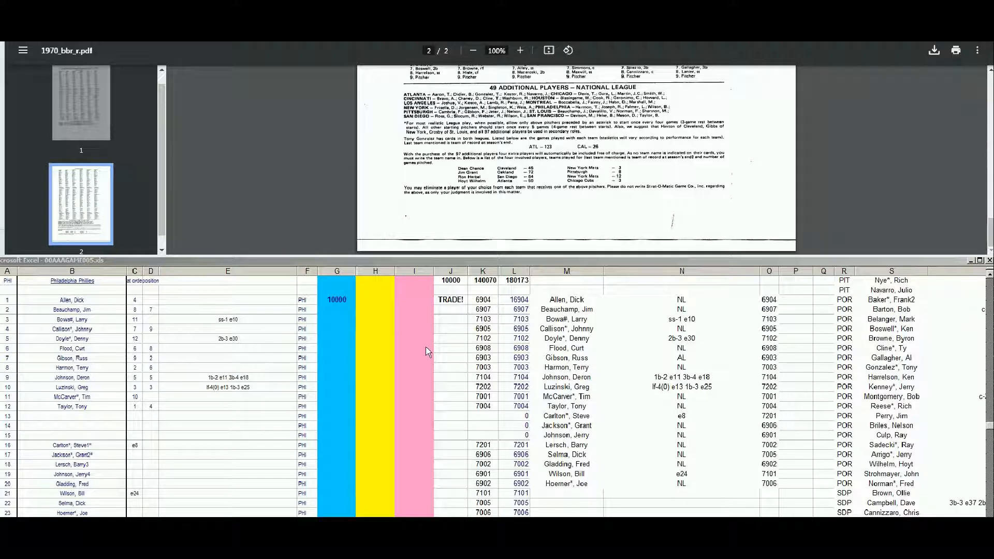
click(356, 355)
click(377, 329)
key(Up)
key(Up)
text(1)
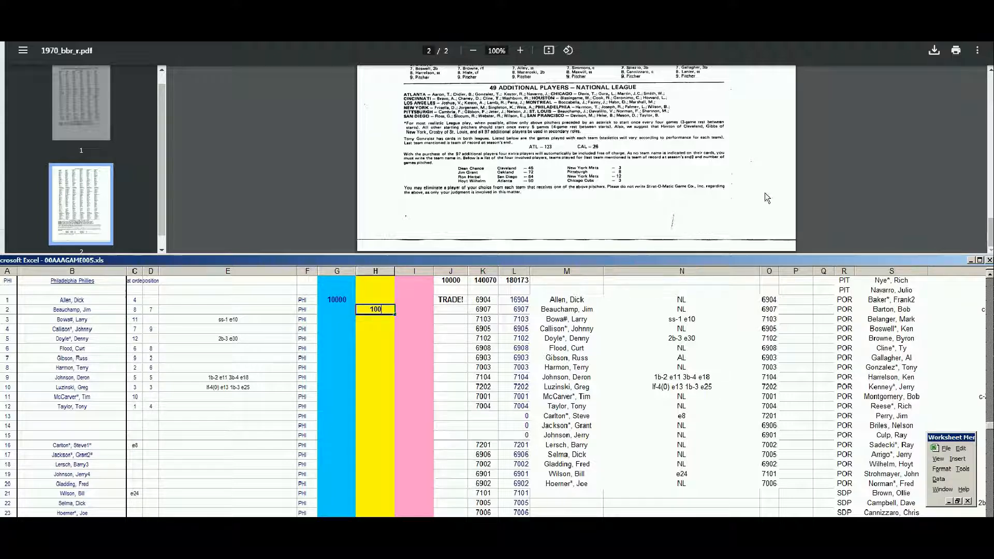
- Switch back to Baseball Reference, look up Johnny Callison, and examine his season-by-season standard batting table through 1973
click(62, 31)
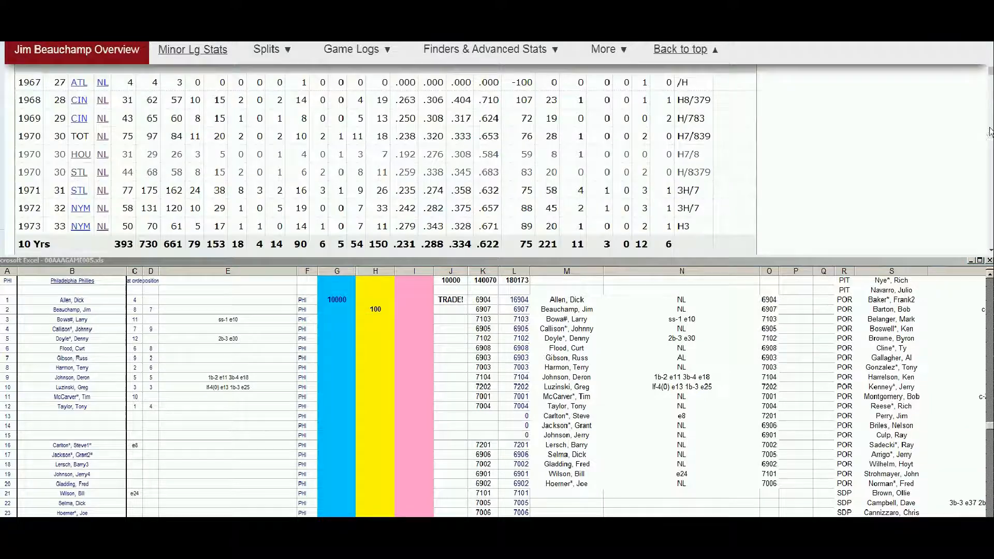
drag(991, 72, 991, 45)
click(675, 81)
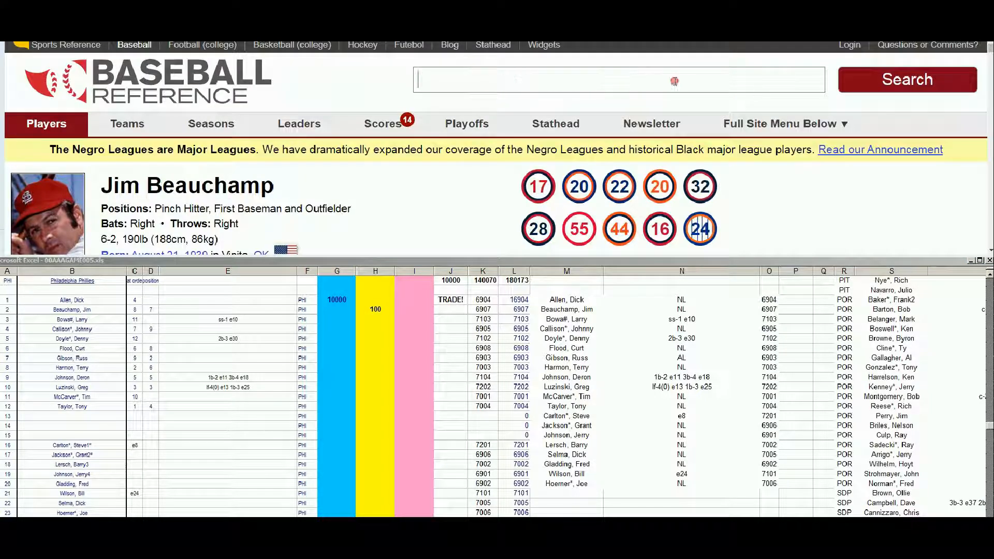
text(john )
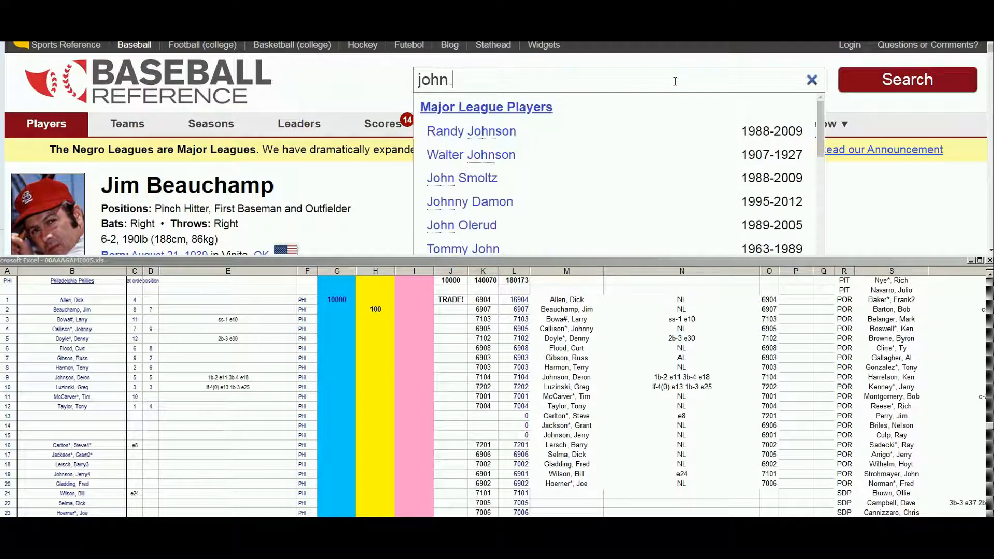
text(callis)
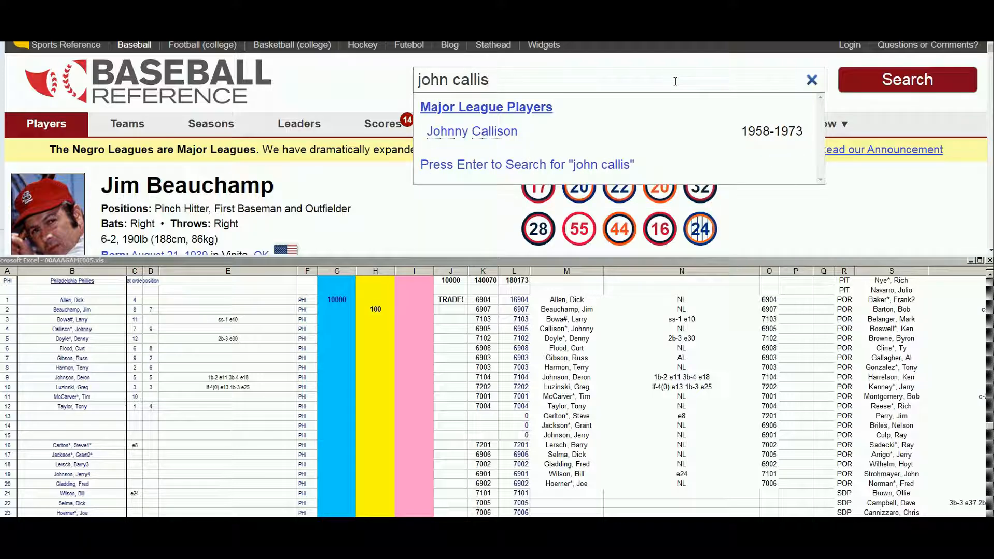
click(512, 131)
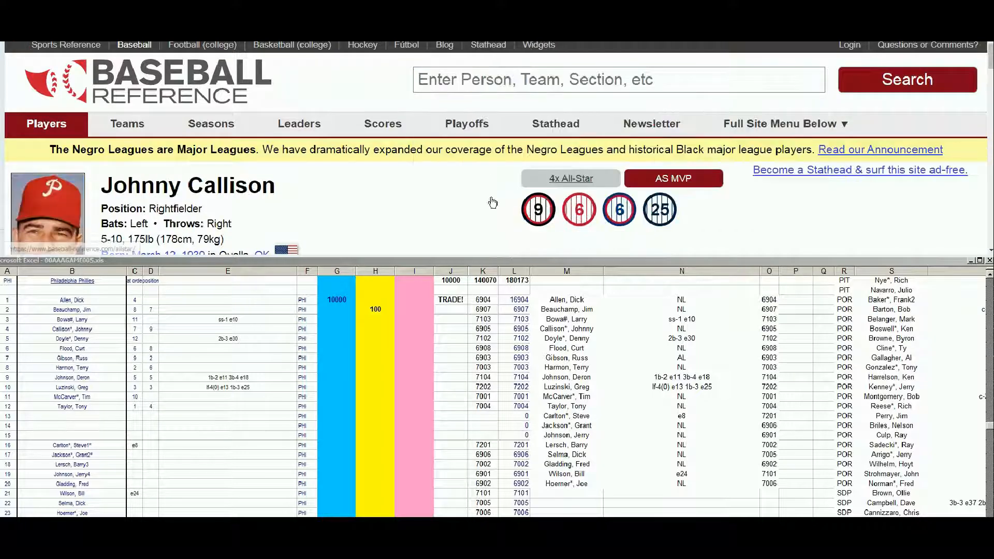
scroll(497, 150, down, 8)
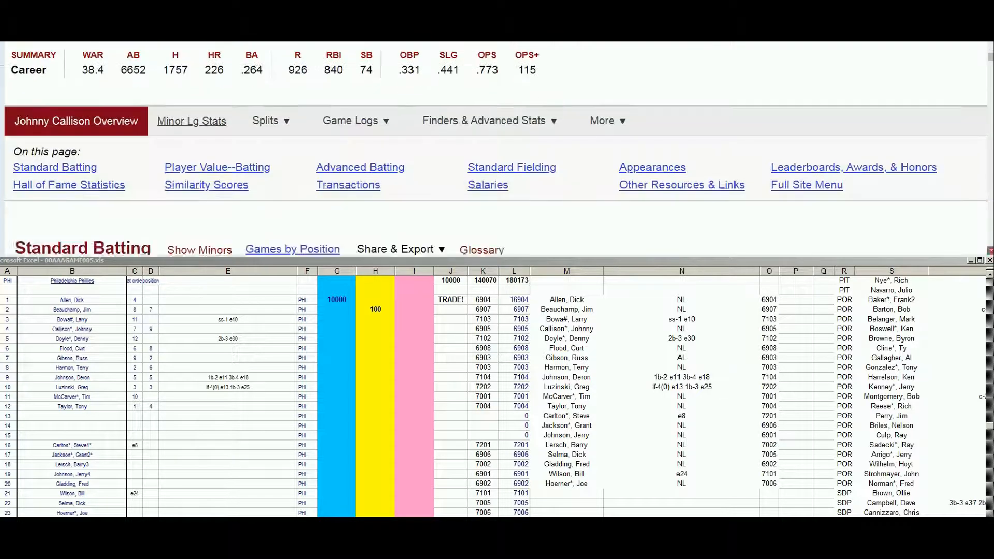
scroll(497, 151, down, 3)
scroll(497, 156, down, 4)
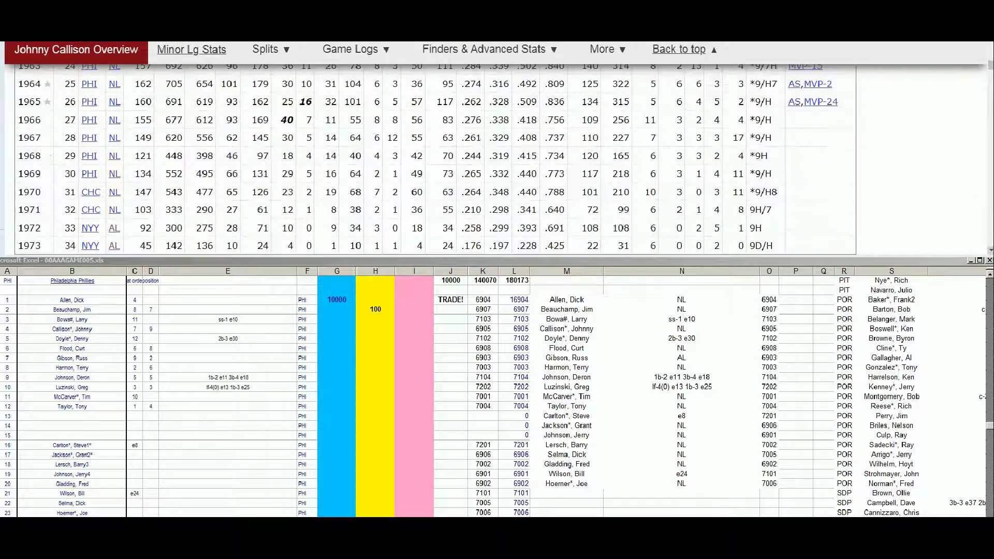
scroll(245, 190, down, 1)
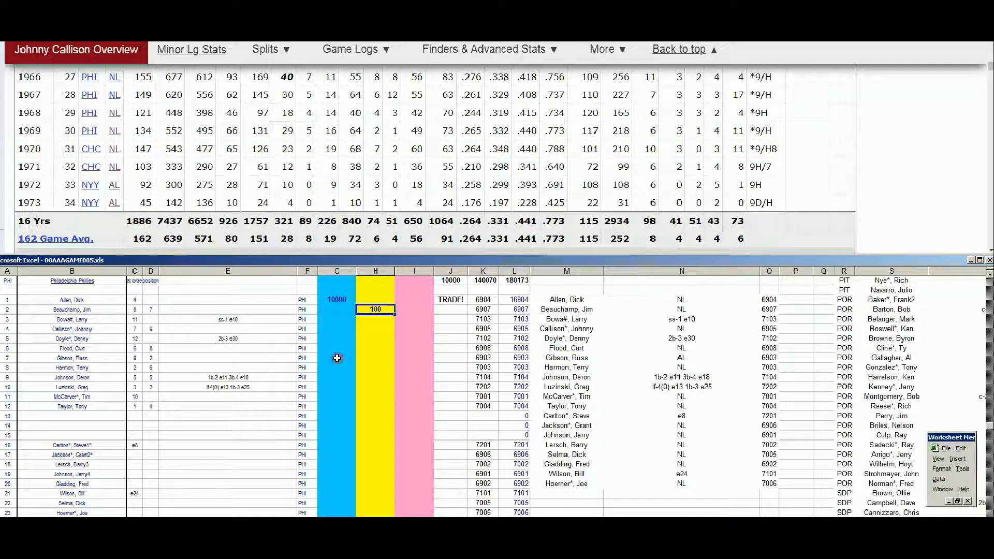
click(362, 358)
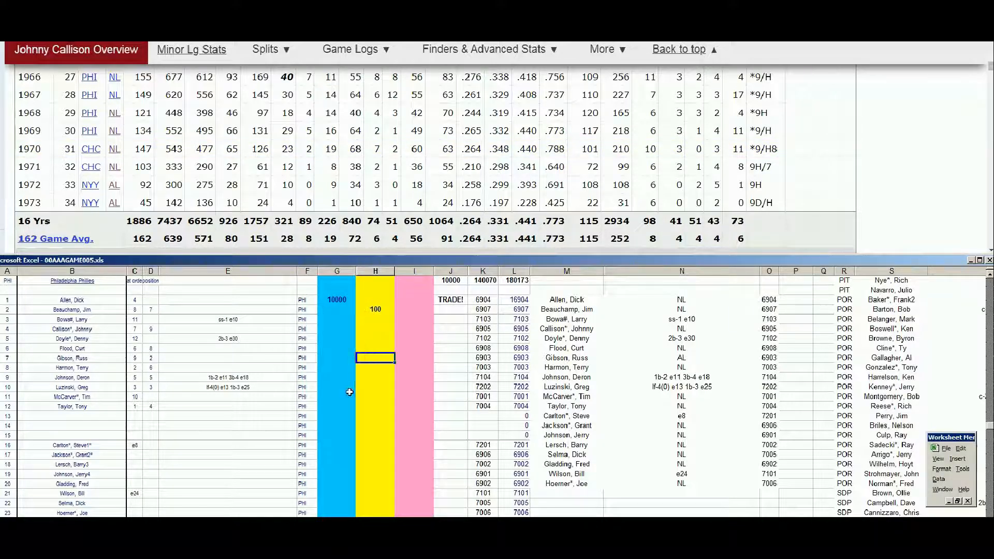
key(Left)
key(Down)
key(Down)
key(Down)
key(Up)
key(Up)
key(Up)
key(Up)
key(Up)
key(Up)
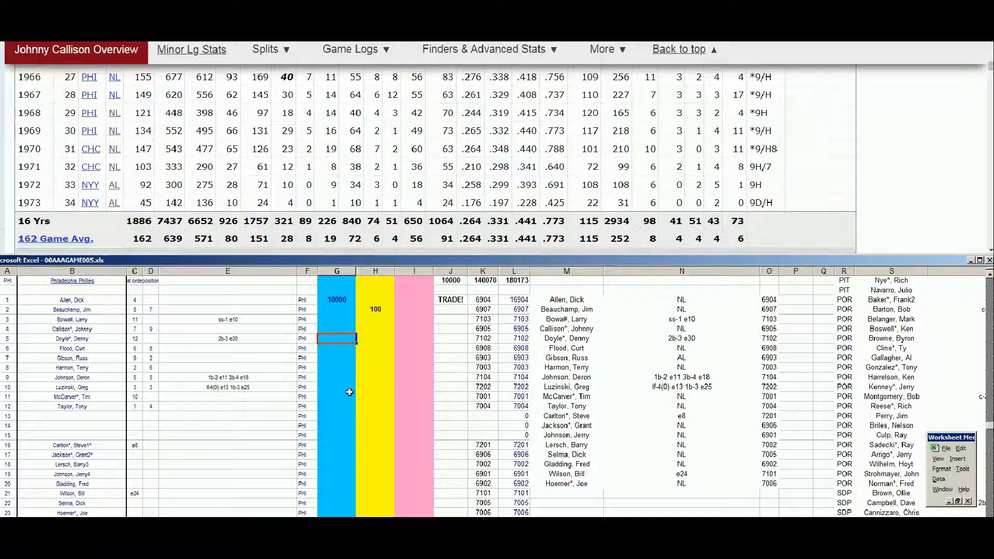
text(10000)
key(Return)
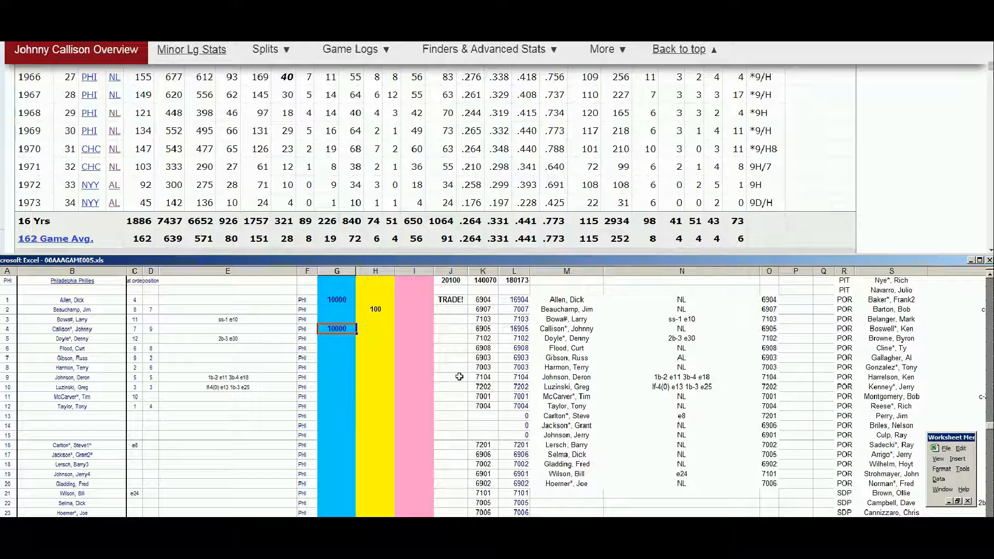
- On Baseball Reference, examine Johnny Callison's Transactions section for his trades between 1957 and 1973
scroll(991, 252, down, 10)
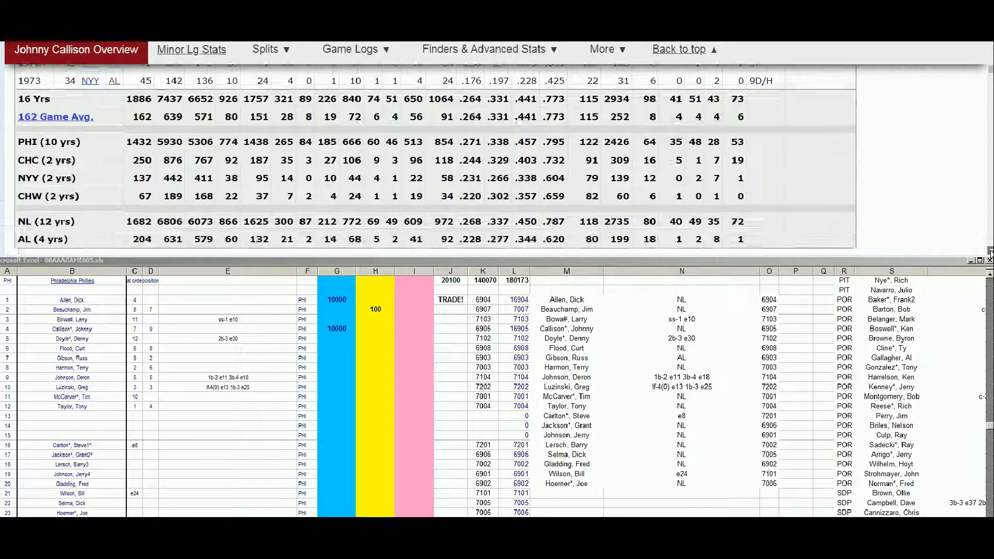
scroll(990, 253, down, 10)
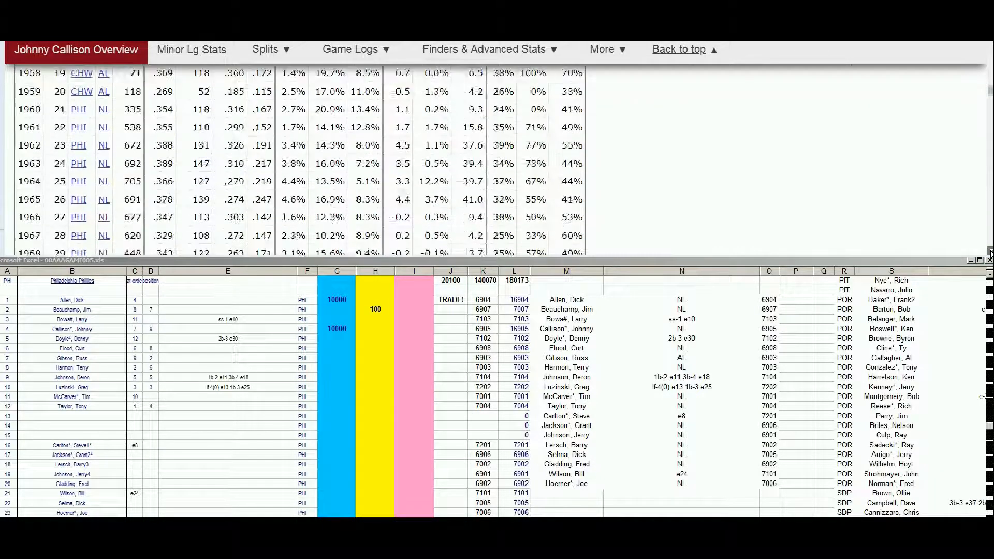
scroll(989, 252, down, 10)
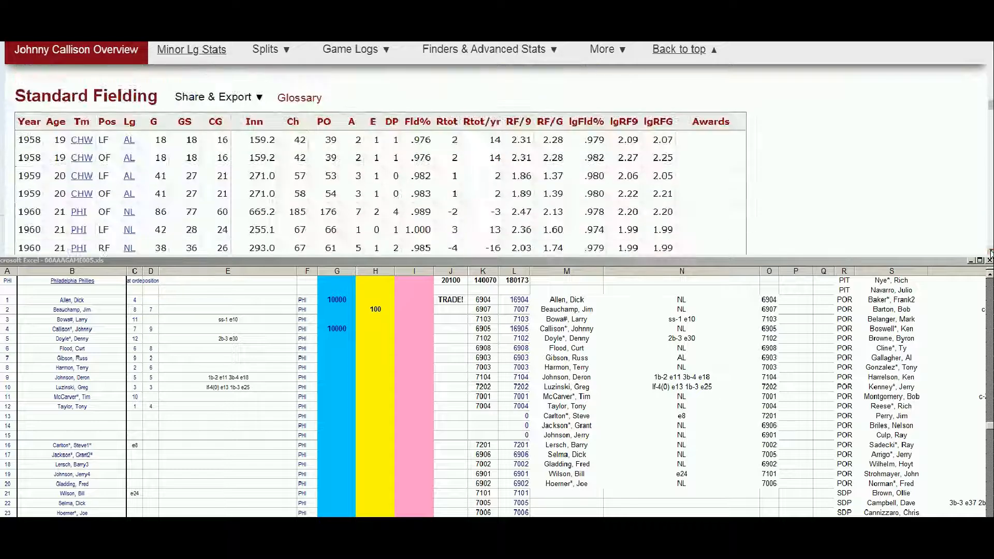
scroll(989, 252, down, 10)
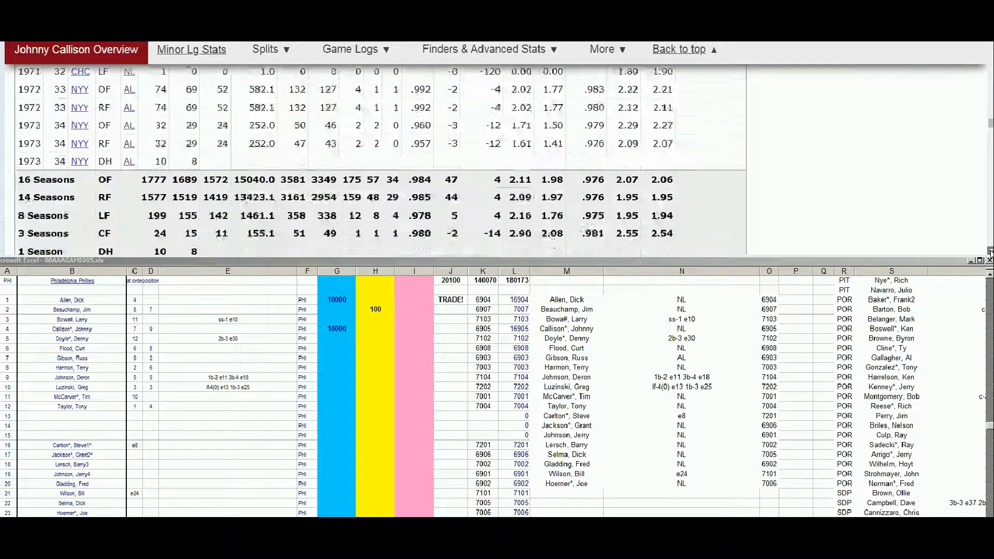
scroll(989, 252, down, 10)
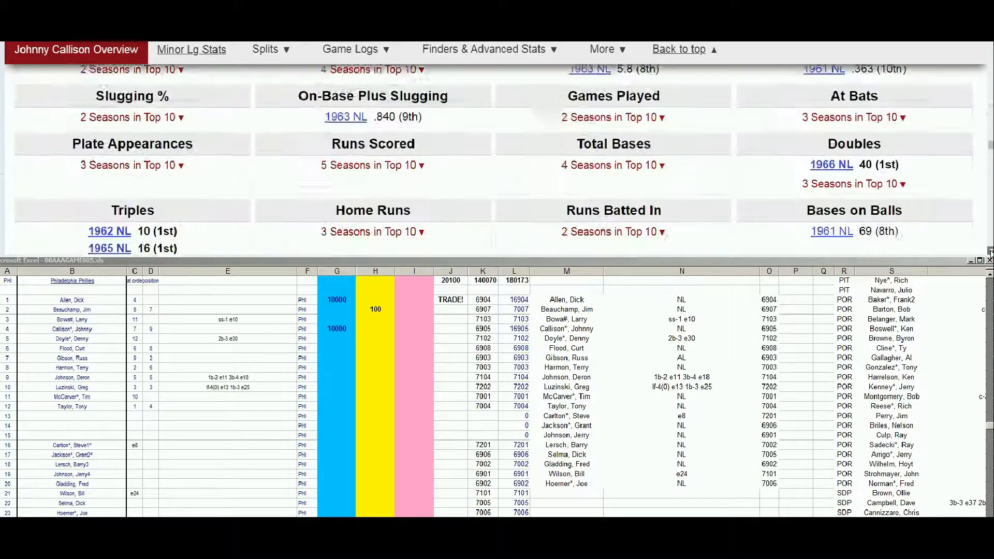
scroll(989, 252, down, 10)
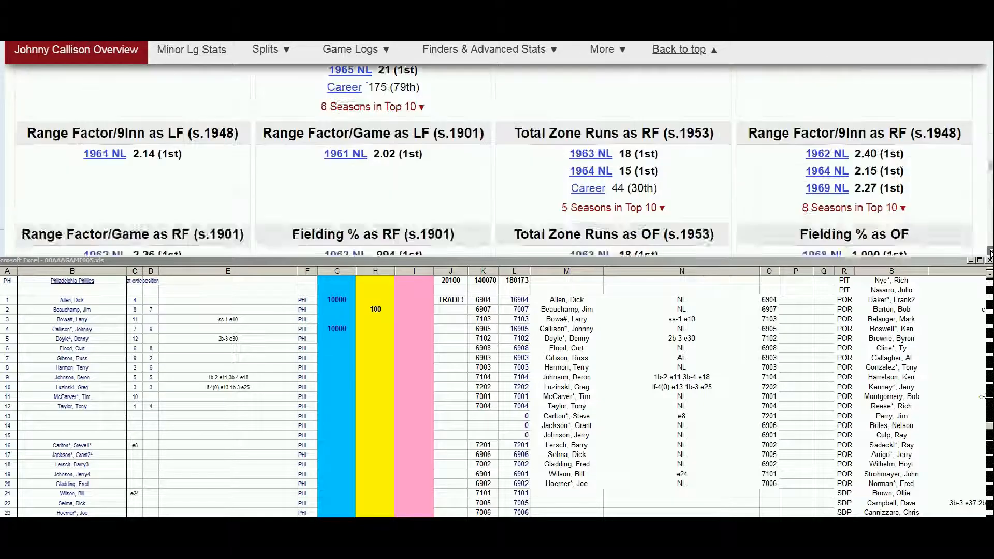
scroll(989, 252, down, 8)
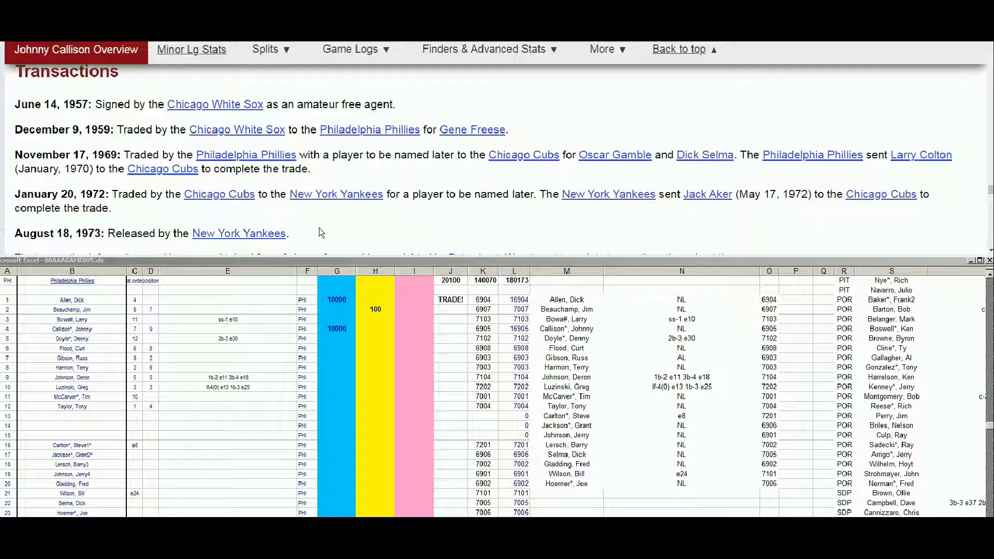
click(271, 367)
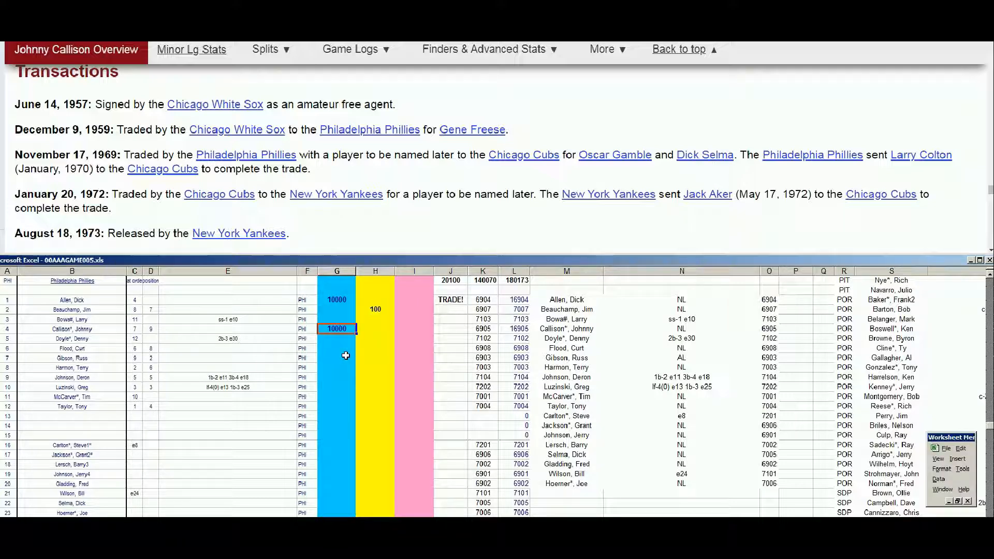
- Look up Curt Flood on Baseball Reference and examine his season-by-season batting table through 1971
drag(992, 192, 991, 46)
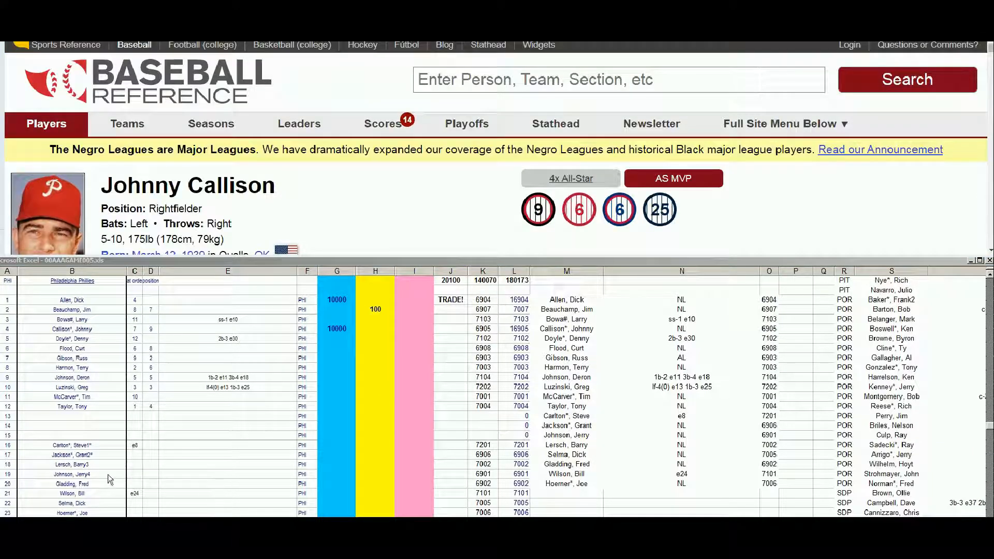
click(87, 499)
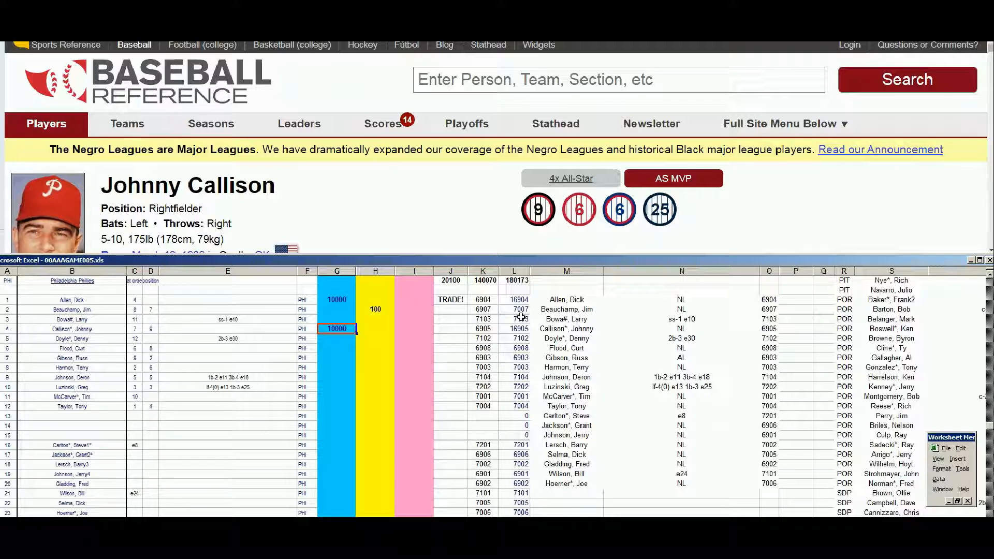
click(520, 80)
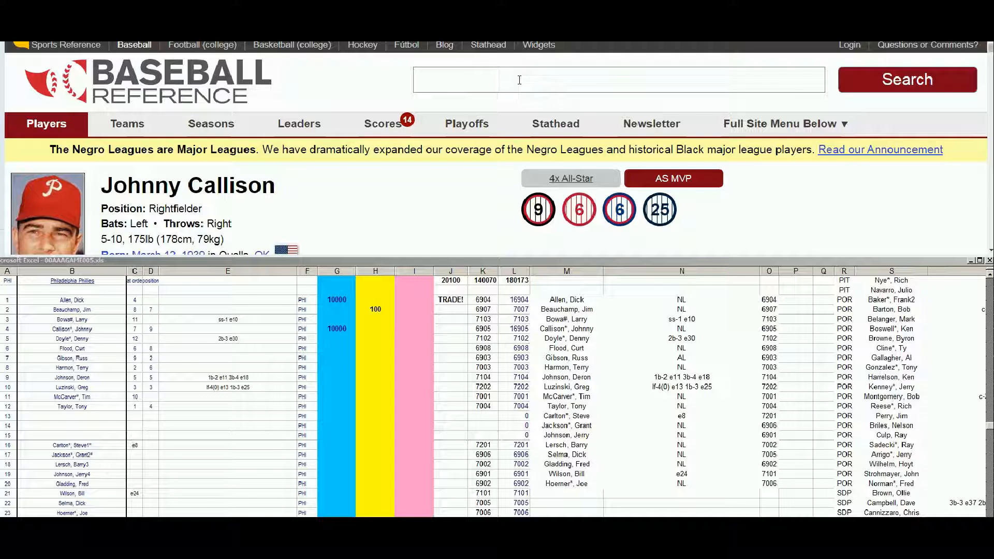
text(flood)
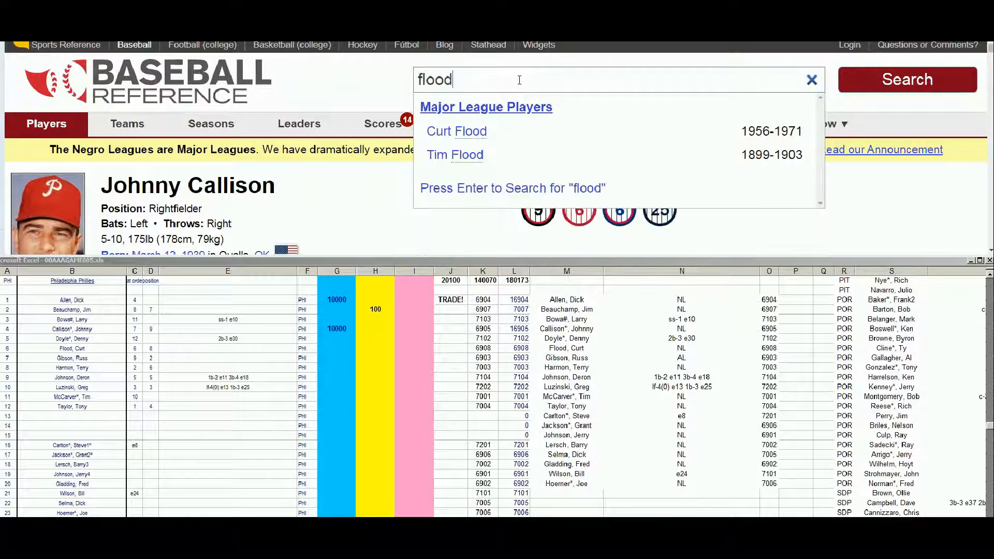
click(469, 132)
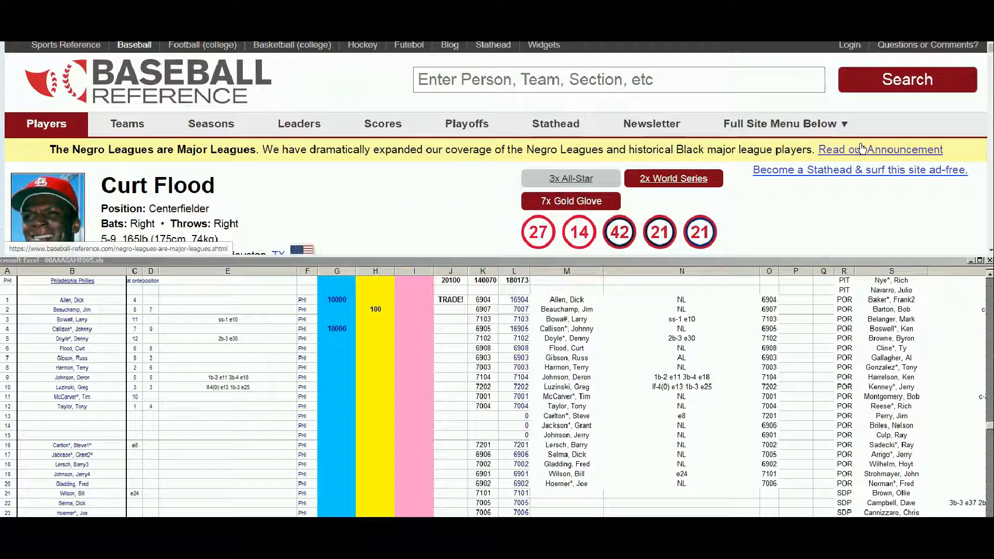
click(990, 250)
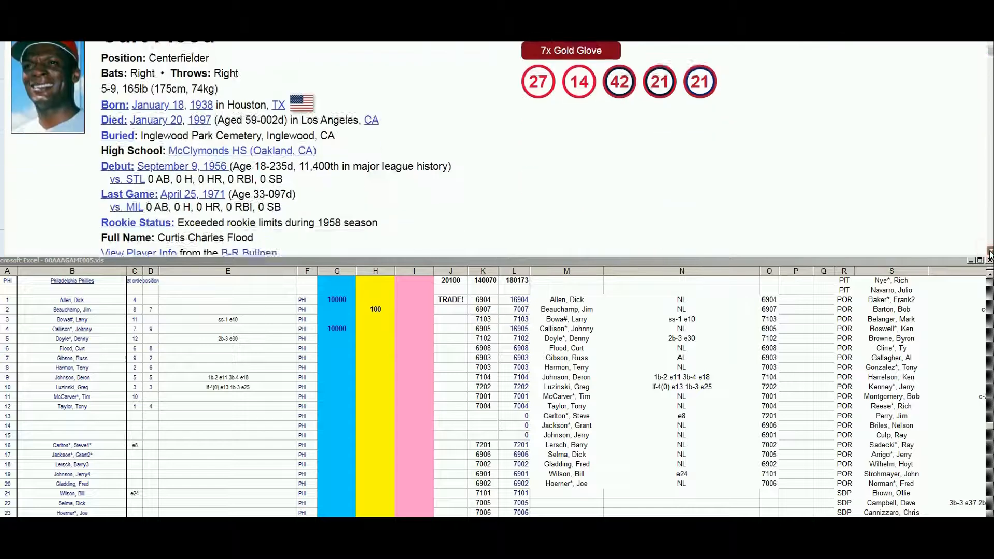
click(991, 252)
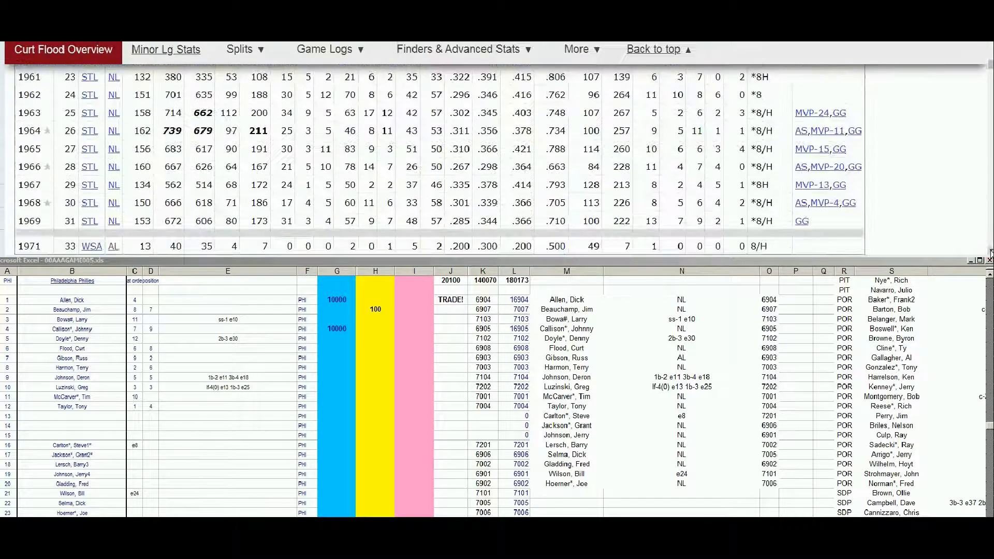
click(991, 252)
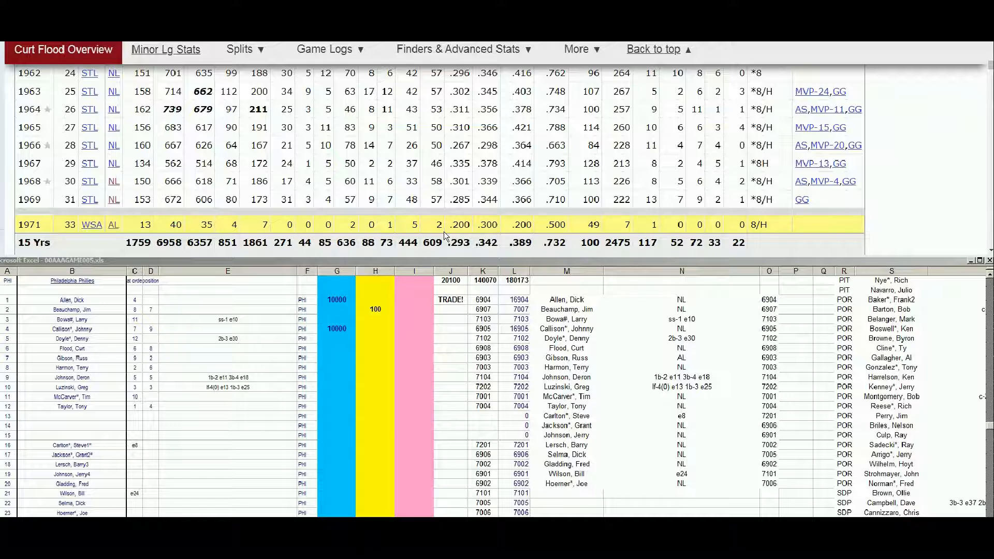
- In the Excel roster, enter 1 in column I of the Flood, Curt row
click(340, 395)
key(Down)
key(Down)
key(Right)
key(Right)
text(1)
key(Return)
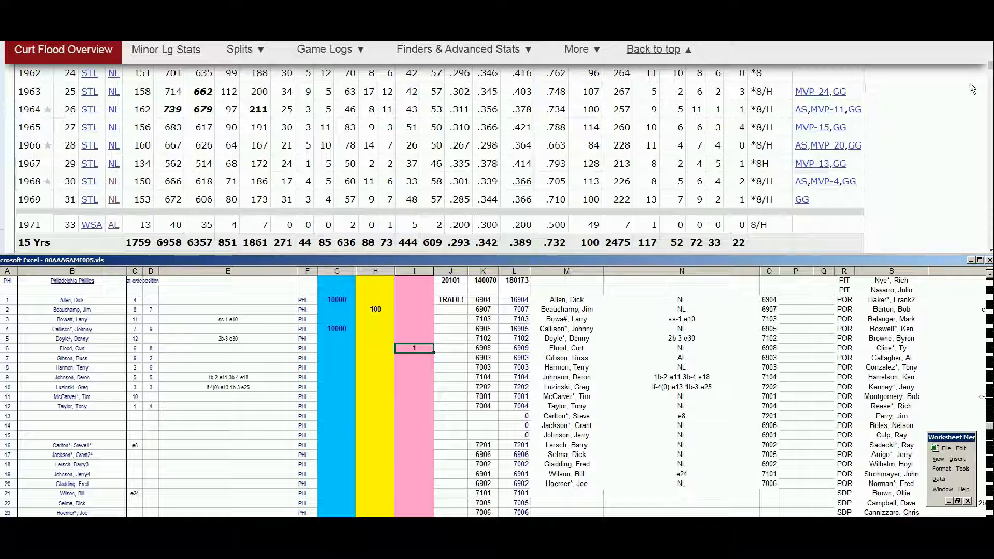
- Look up Russ Gibson on Baseball Reference and examine his teams and batting lines for 1967 to 1972
drag(990, 65, 990, 47)
click(724, 82)
text(russ gibson)
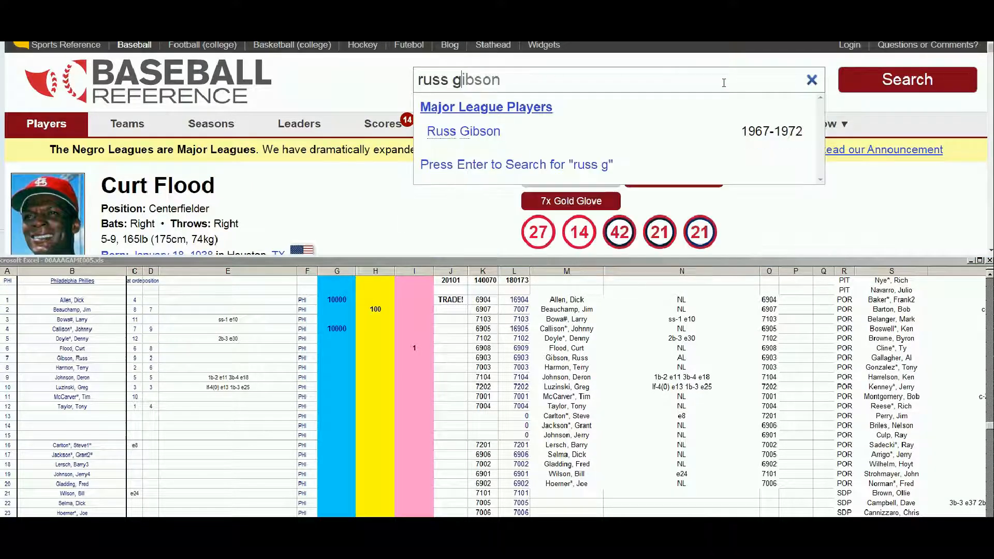
key(Down)
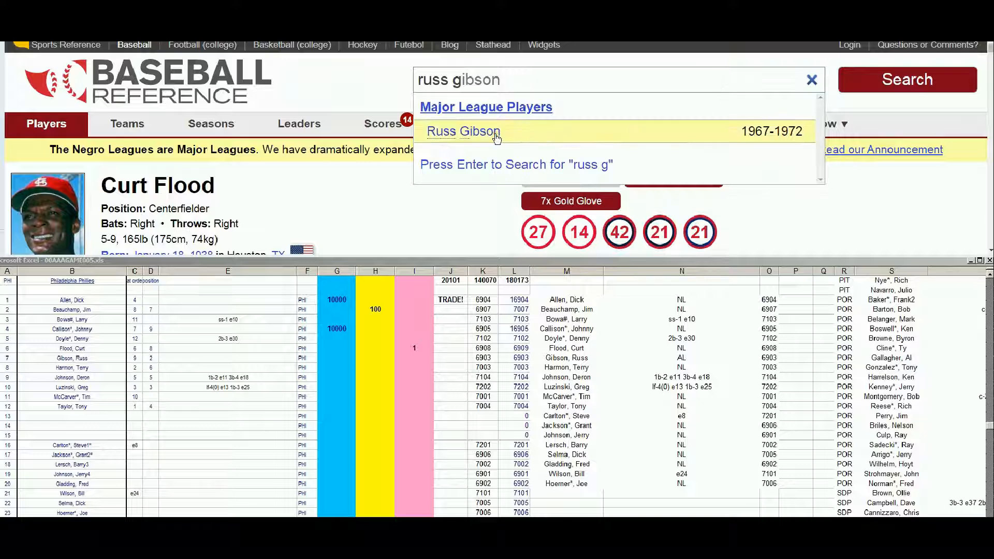
key(Return)
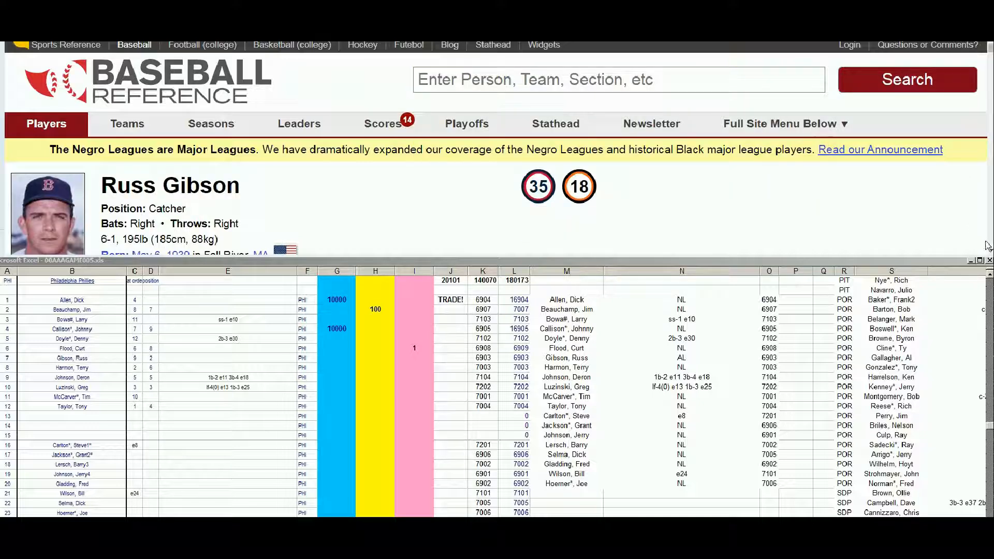
scroll(991, 250, down, 2)
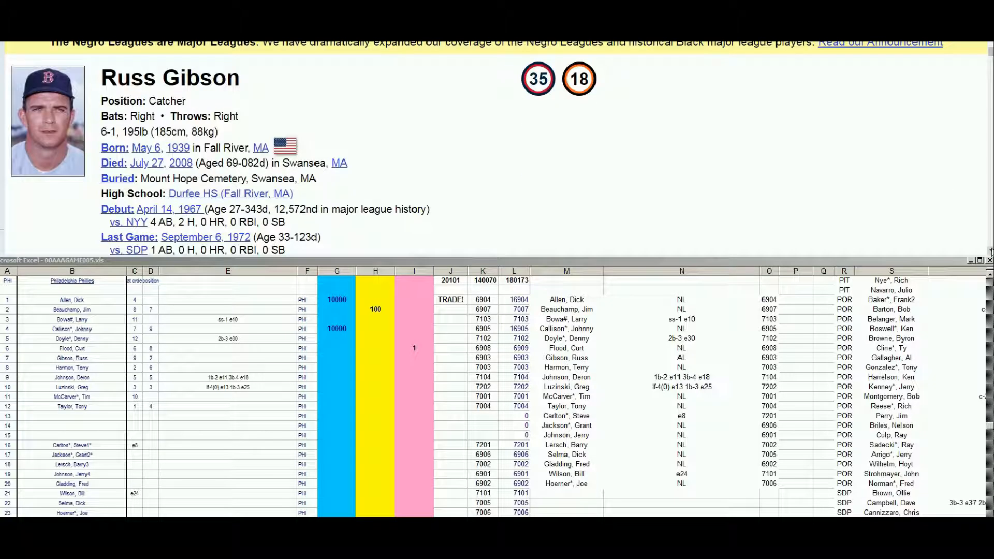
scroll(991, 251, down, 4)
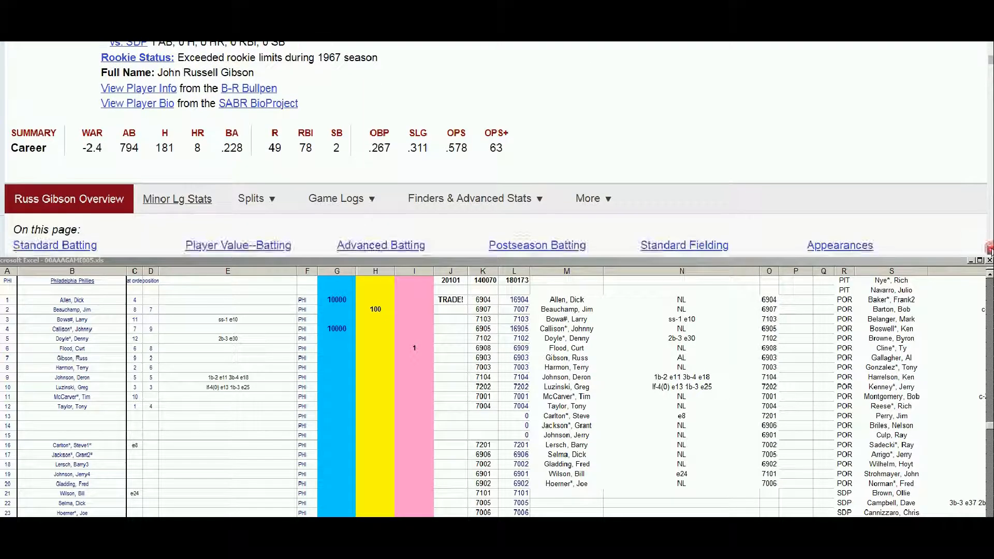
scroll(989, 247, down, 6)
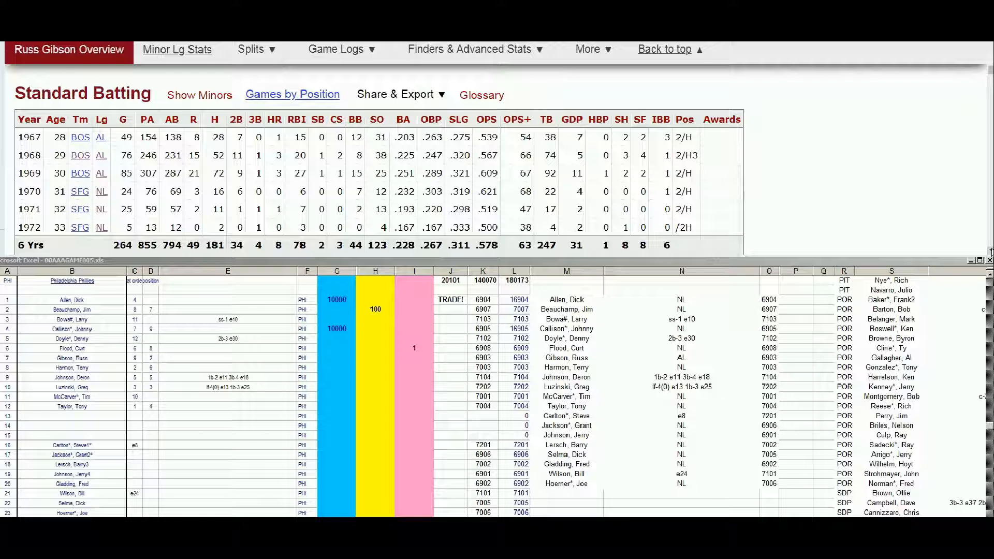
scroll(991, 251, down, 3)
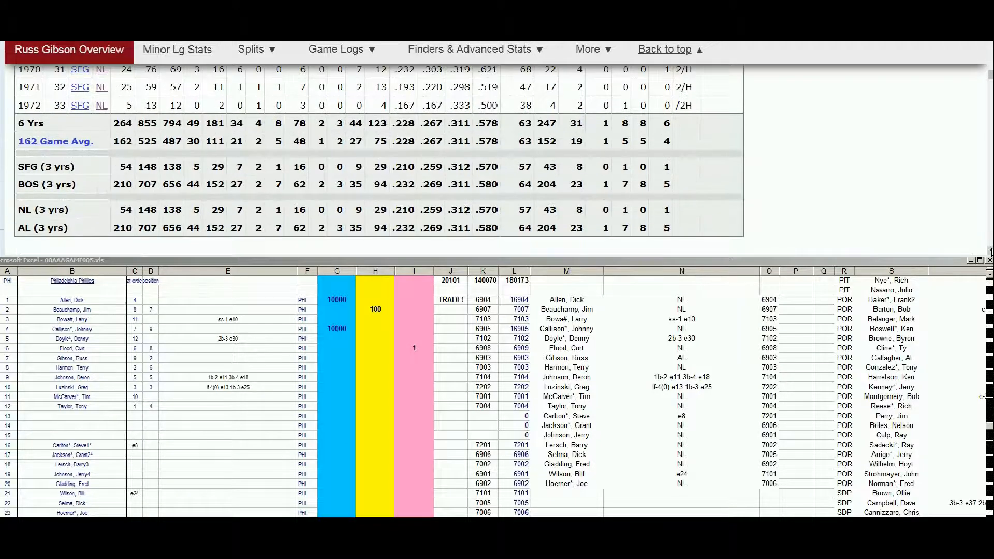
scroll(154, 144, up, 2)
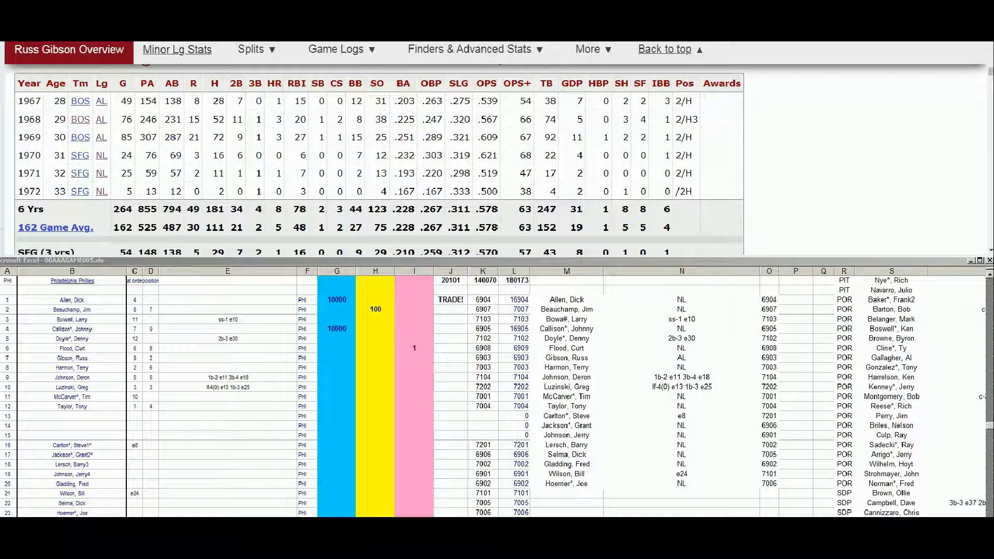
- Check the National League rosters in 1970_bbr_r.pdf for Gibson and enter 100 in column H of the Gibson, Russ row in Excel
click(419, 528)
drag(990, 237, 990, 206)
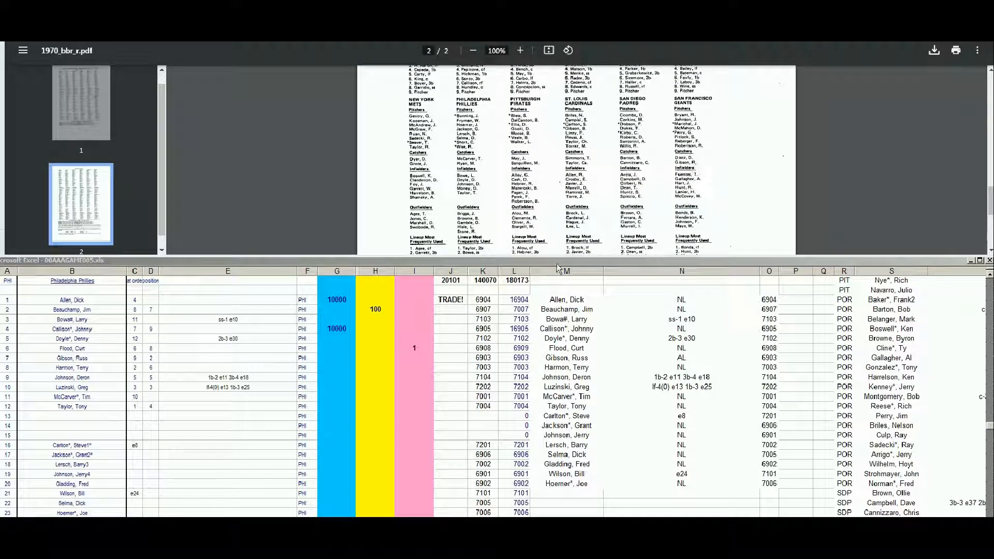
click(384, 347)
key(Down)
text(1000)
key(Return)
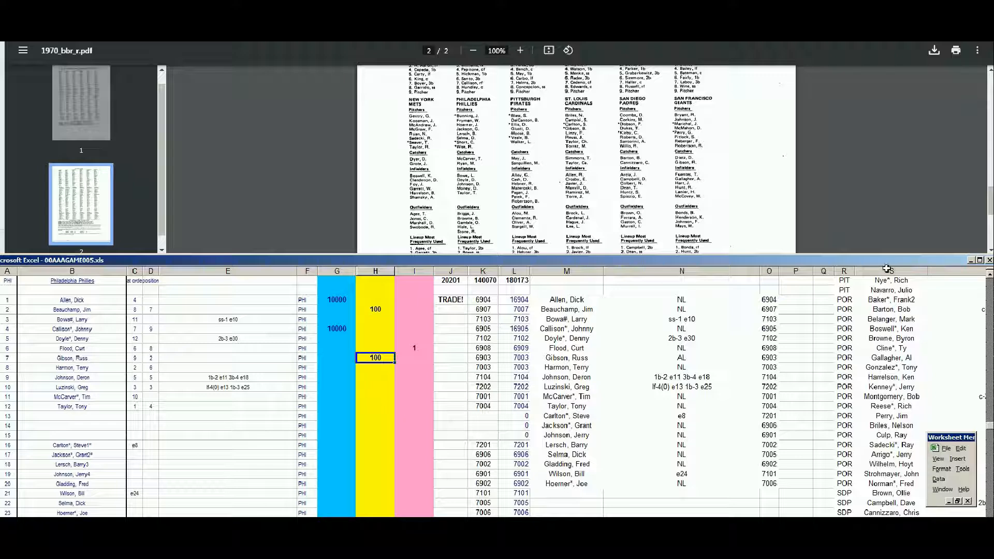
- Switch back to Baseball Reference and open Grant Jackson's player page
key(alt+Tab)
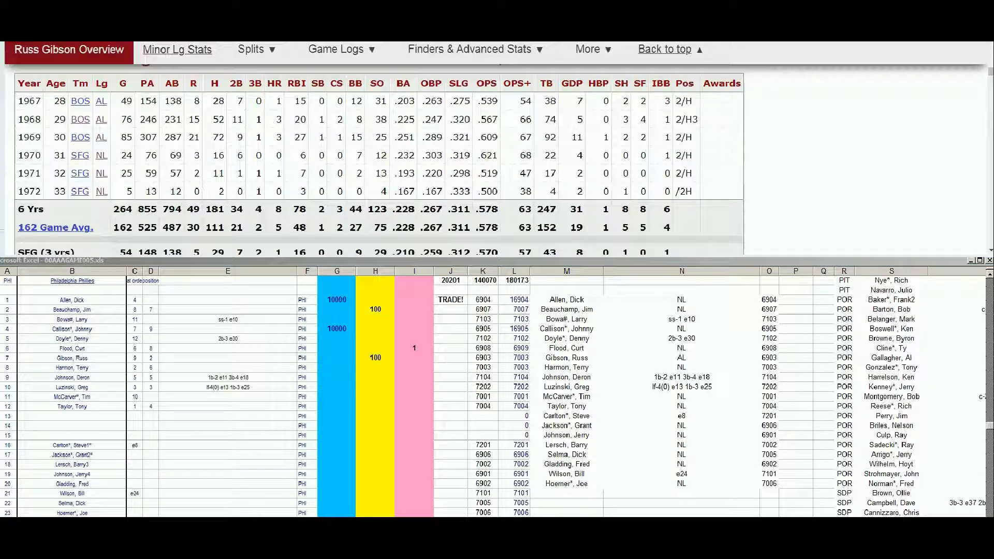
drag(991, 72, 990, 47)
click(768, 82)
text(gran)
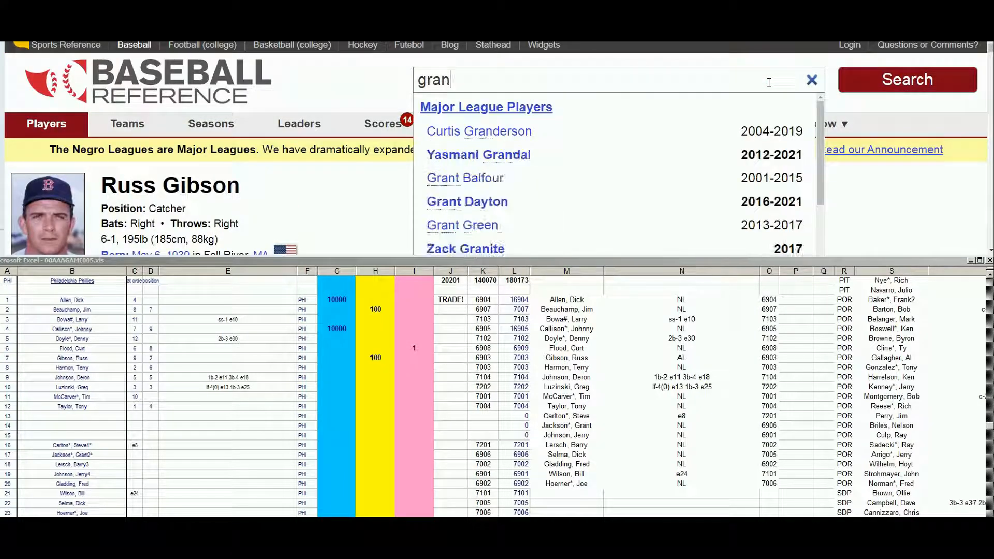
text(t ja)
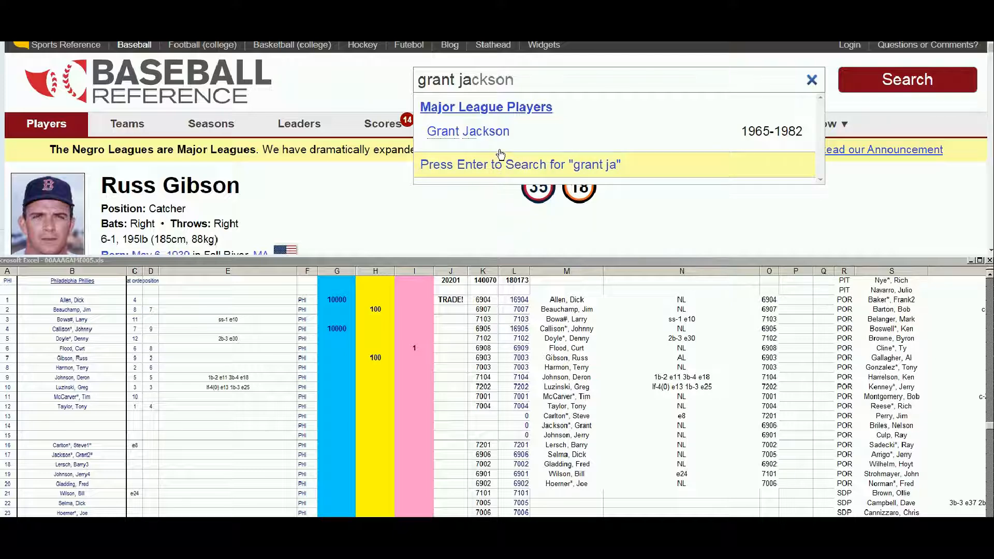
click(497, 133)
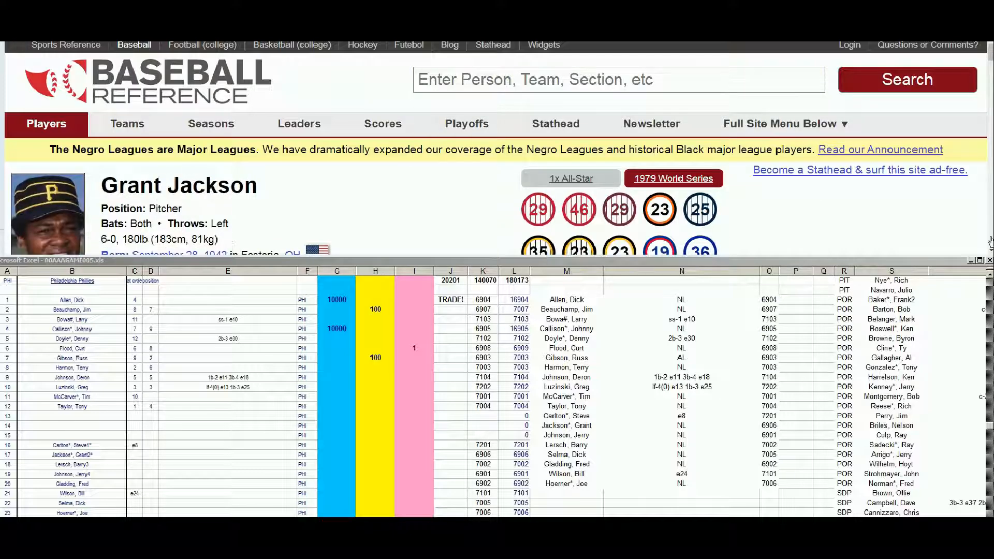
- Examine Grant Jackson's yearly pitching lines and teams from 1965 through 1982
scroll(990, 249, down, 2)
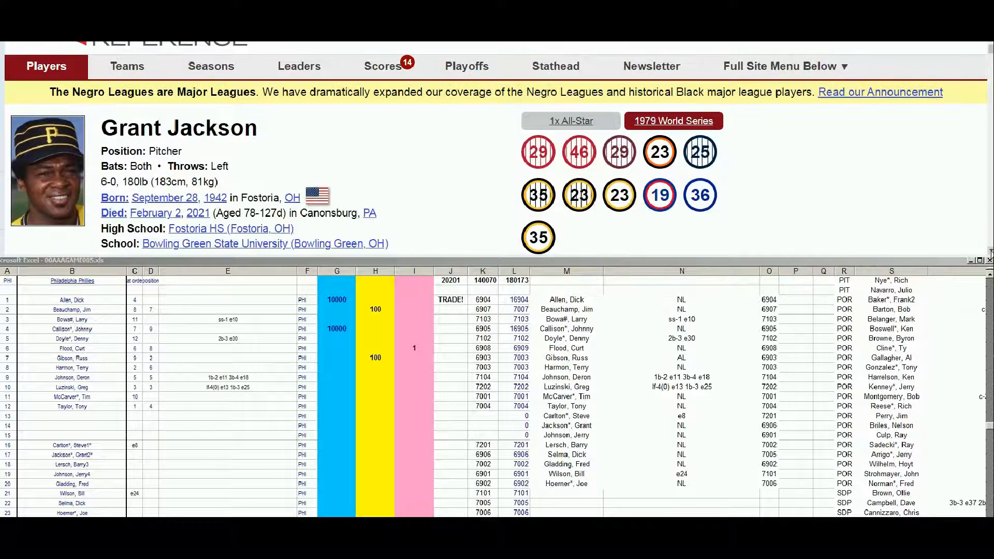
scroll(990, 252, down, 2)
scroll(990, 251, down, 2)
scroll(990, 252, down, 6)
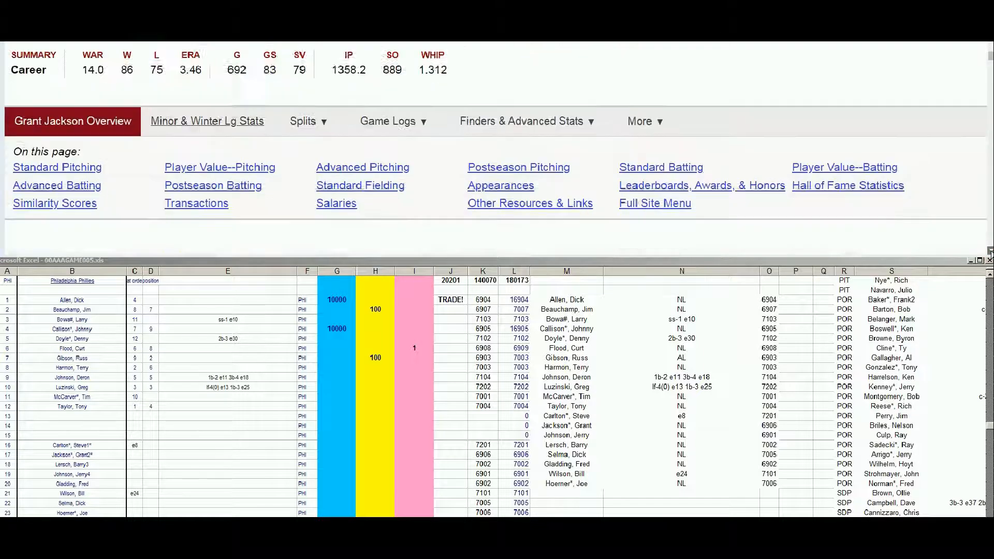
scroll(990, 252, down, 2)
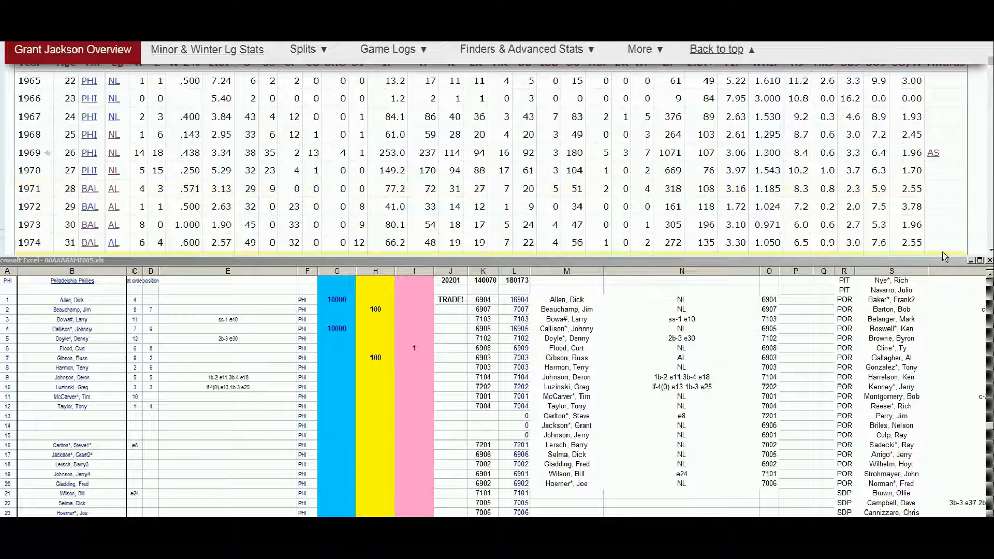
click(989, 251)
click(989, 250)
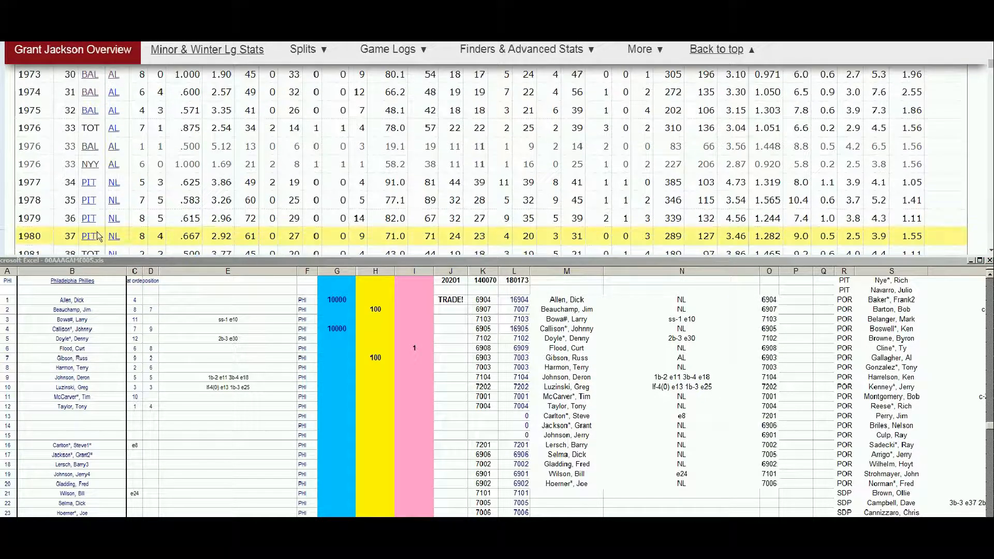
click(989, 251)
click(990, 252)
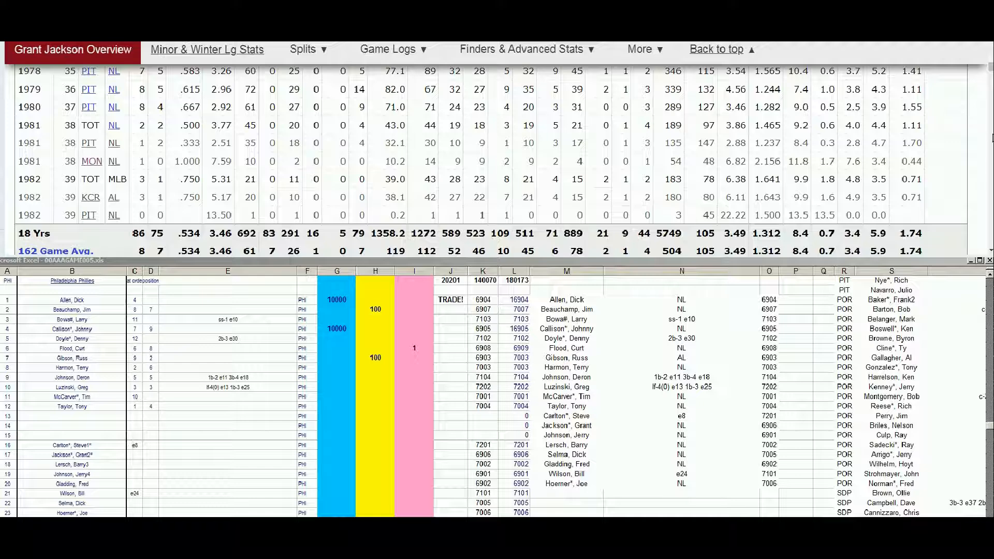
click(990, 43)
click(990, 43)
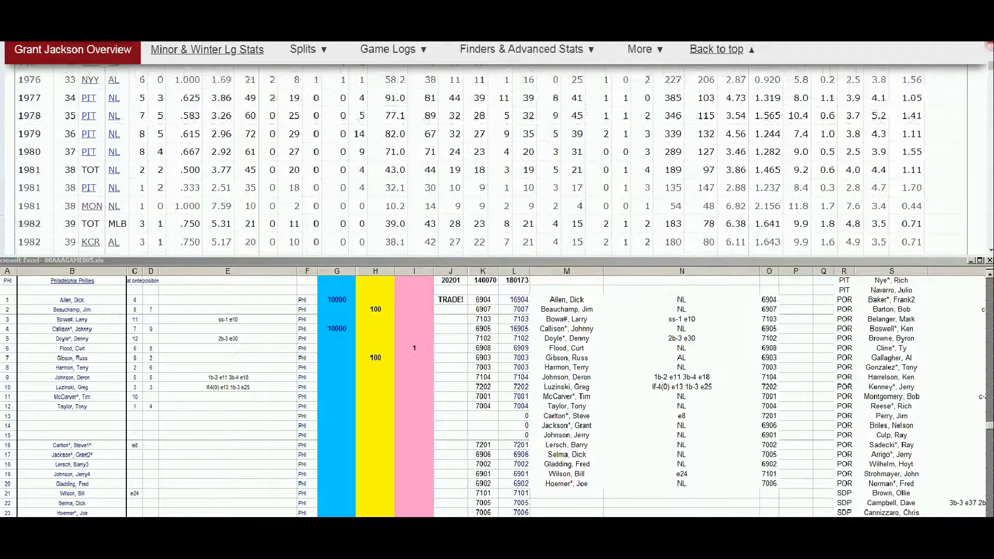
click(990, 44)
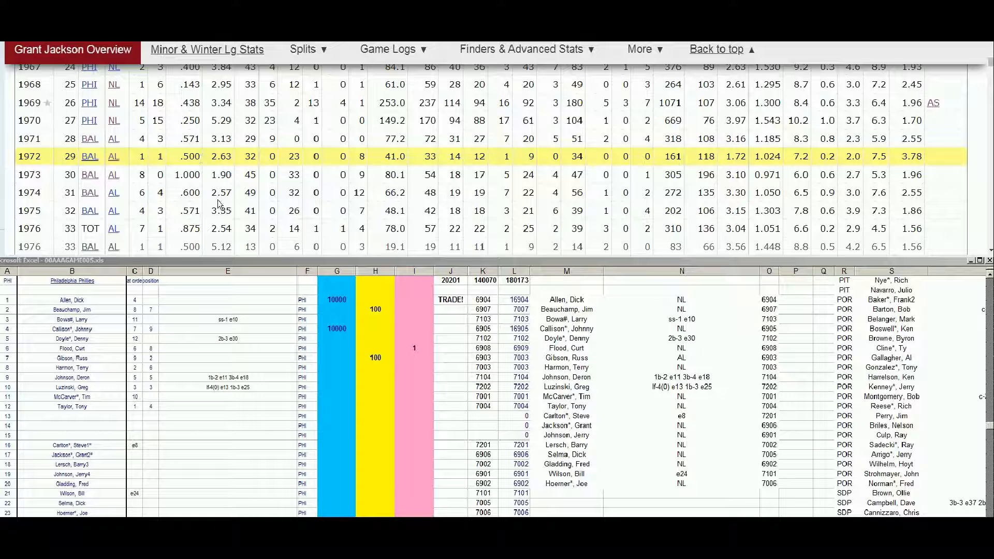
click(332, 403)
key(Left)
key(Down)
key(Down)
key(Down)
key(Down)
key(Down)
key(Down)
key(Down)
key(Down)
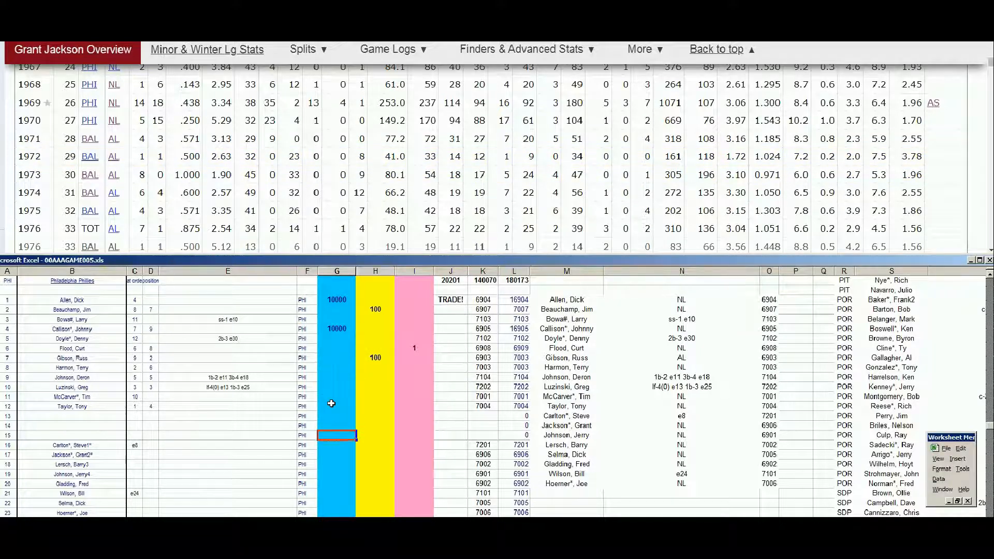
key(Down)
key(Down)
text(10000)
key(Return)
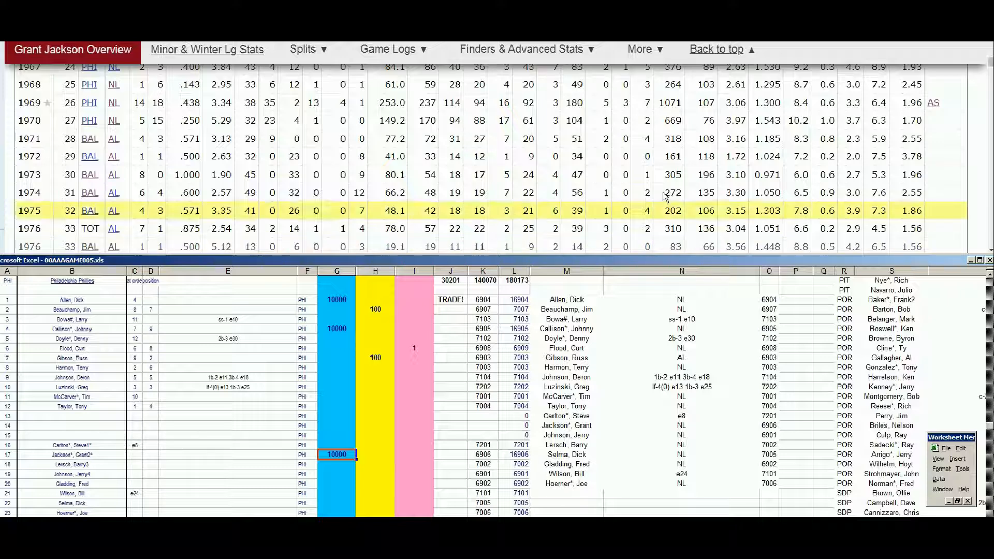
- Look up Jerry Johnson on Baseball Reference and examine his Standard Pitching lines for 1968 to 1974
drag(991, 68, 991, 45)
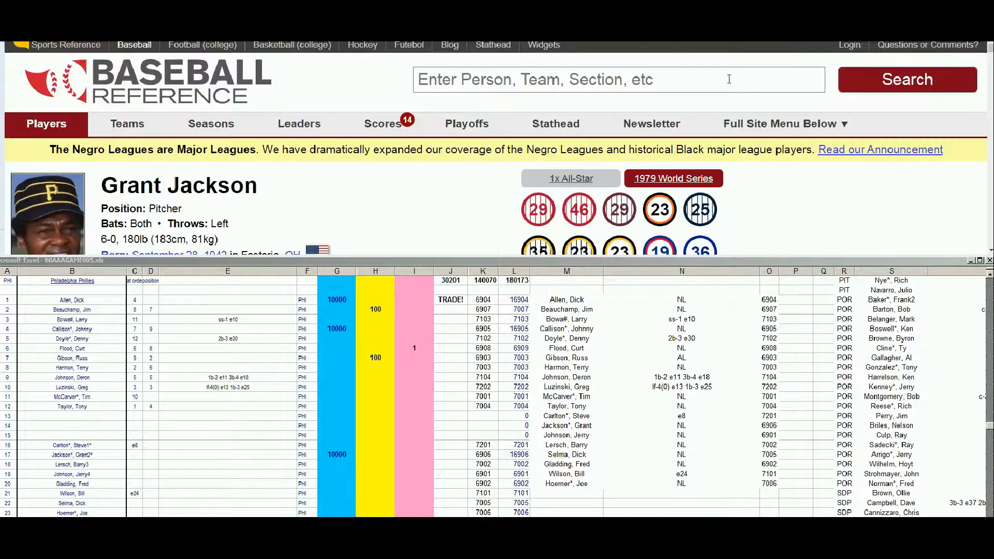
click(729, 75)
text(jerry)
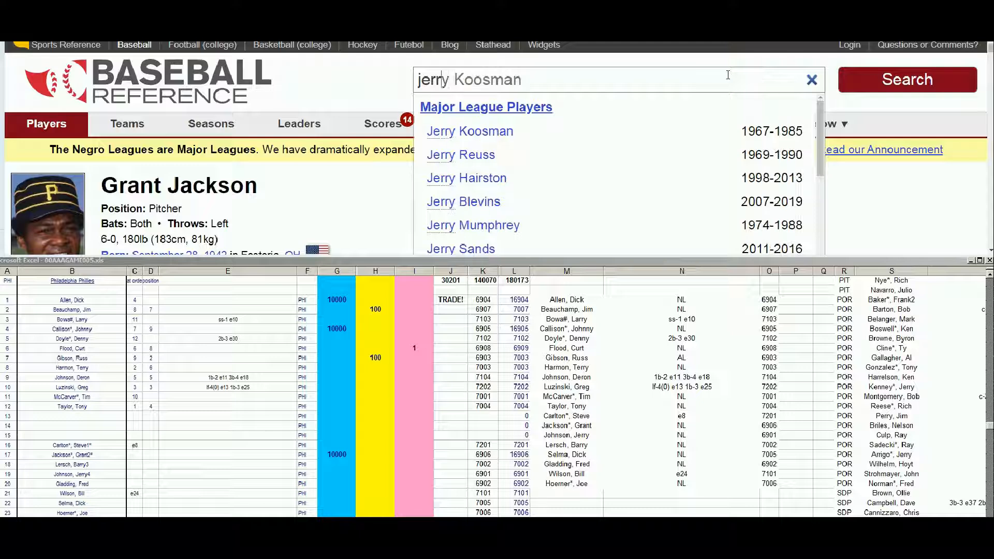
text( j)
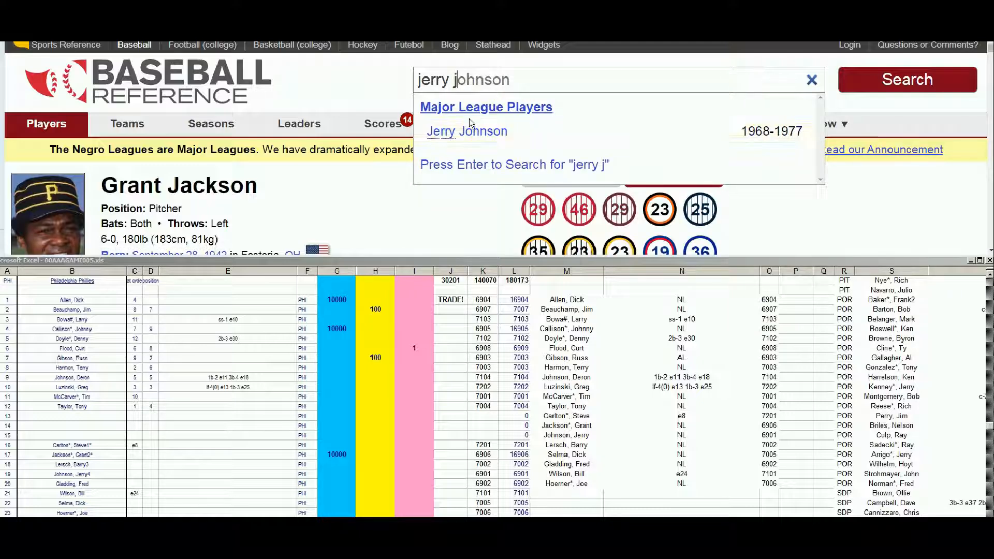
click(484, 132)
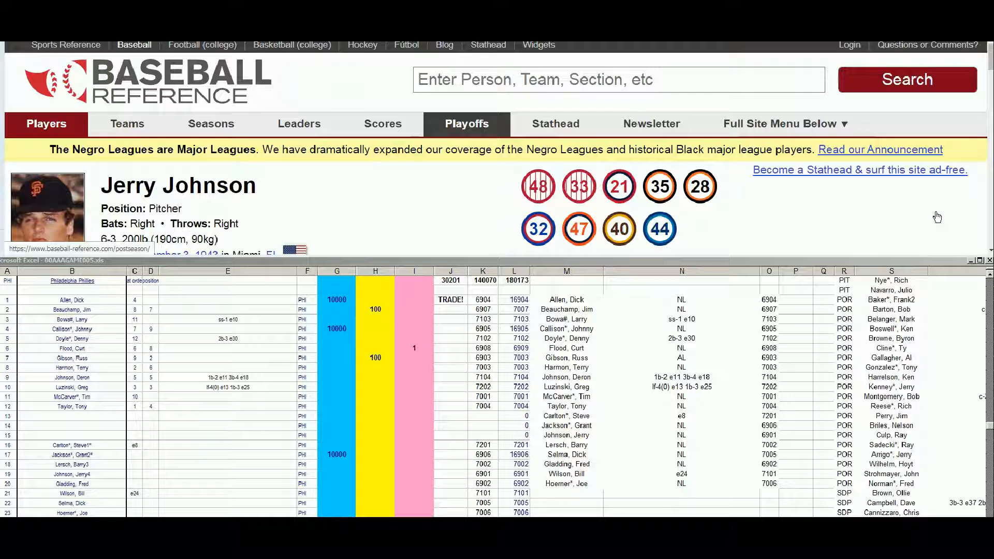
click(990, 251)
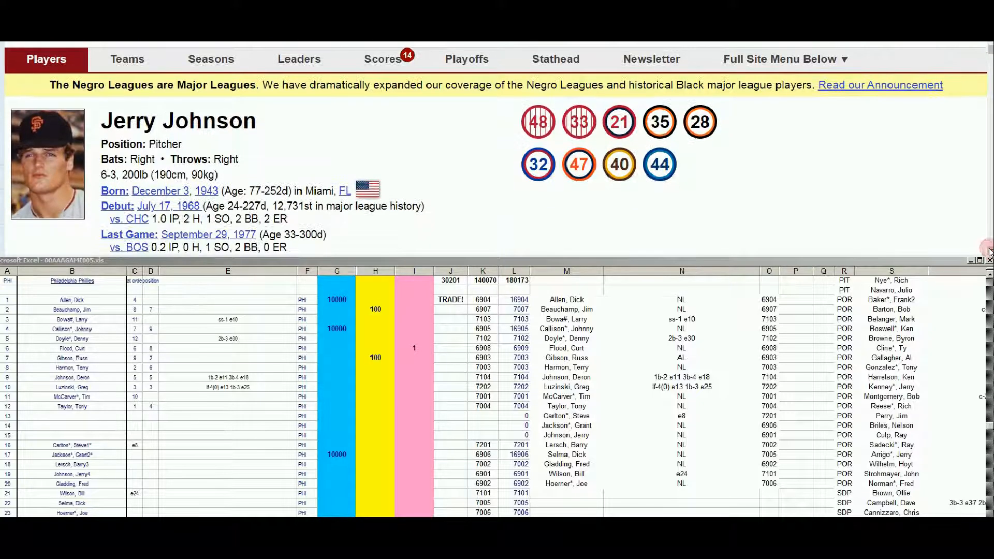
click(990, 251)
click(990, 251)
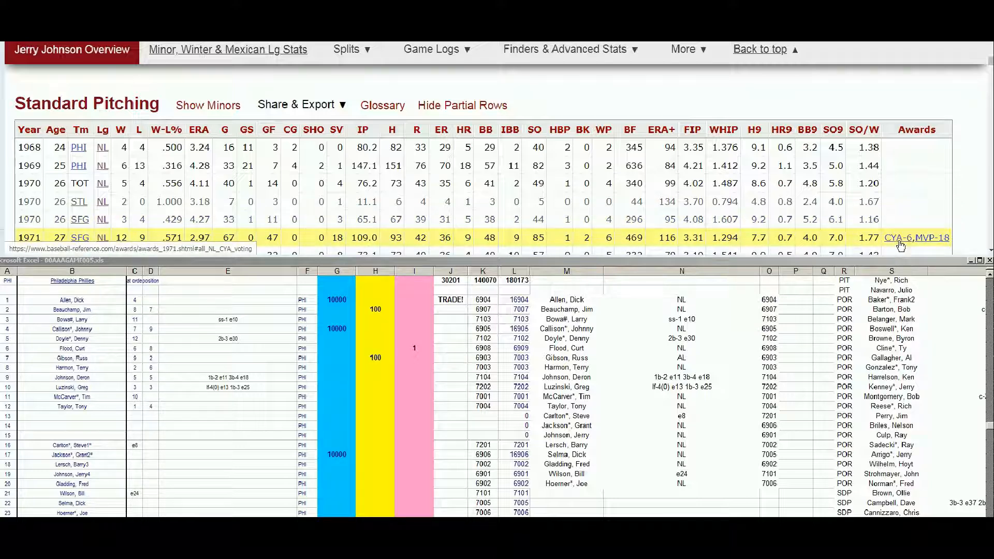
scroll(947, 244, down, 1)
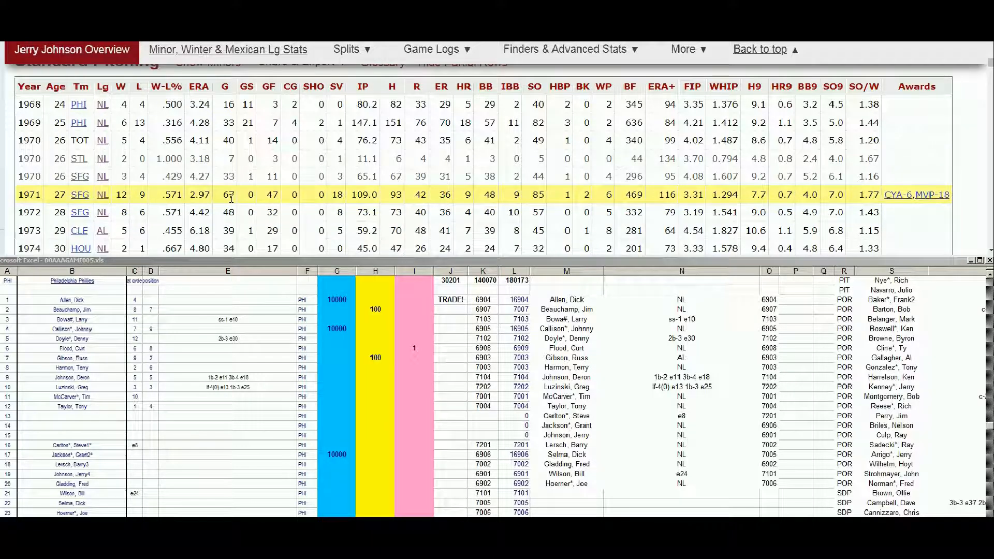
mouse_move(313, 201)
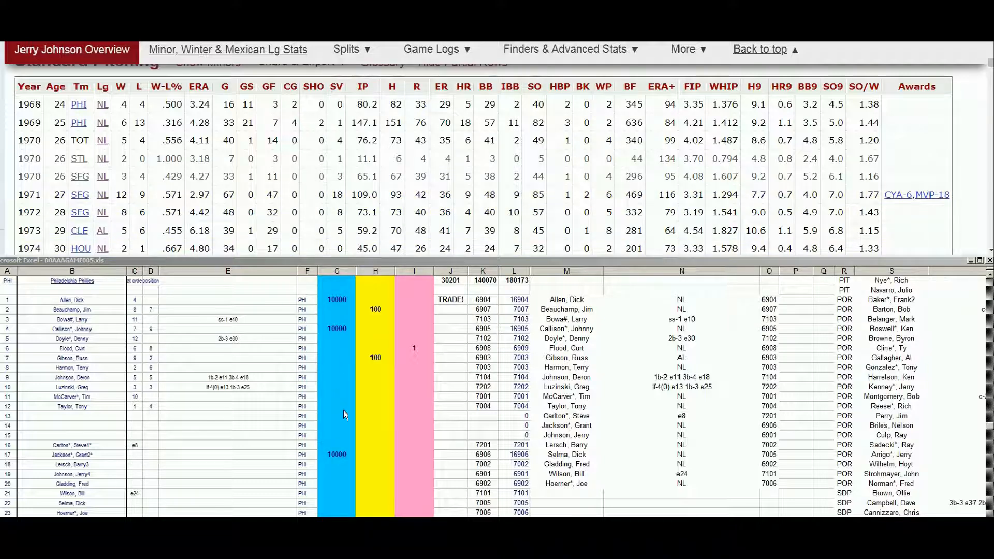
click(336, 458)
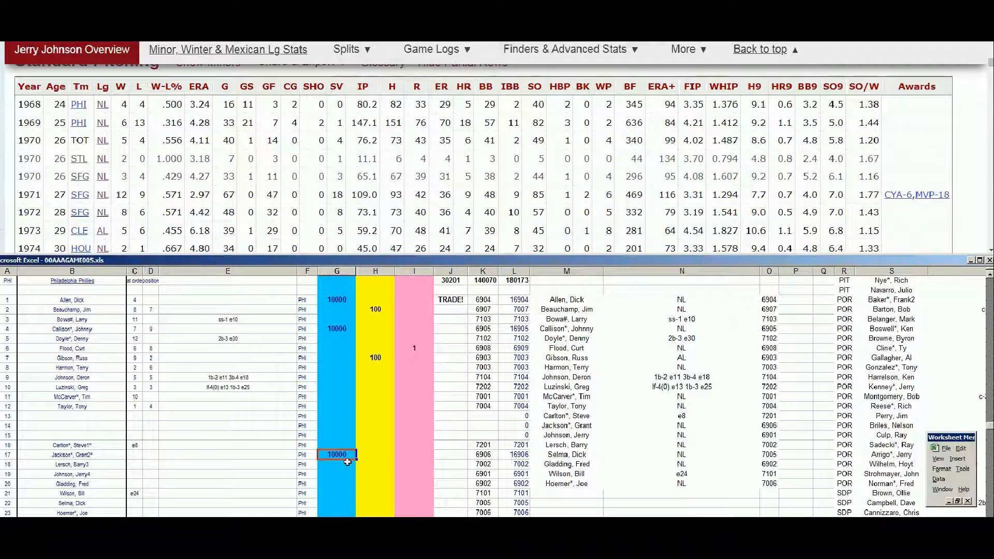
key(Down)
key(Down)
text(10000)
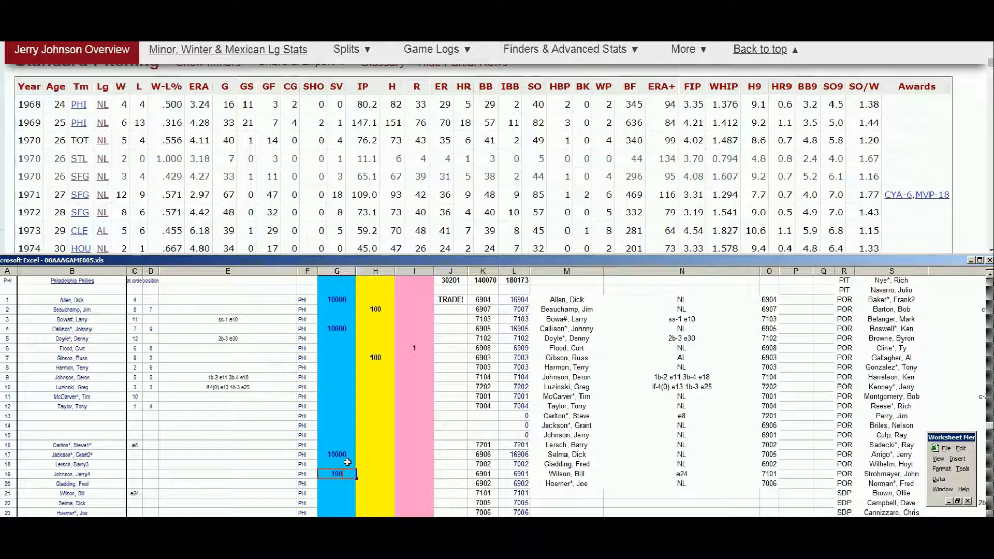
key(Return)
key(Right)
key(Right)
key(Right)
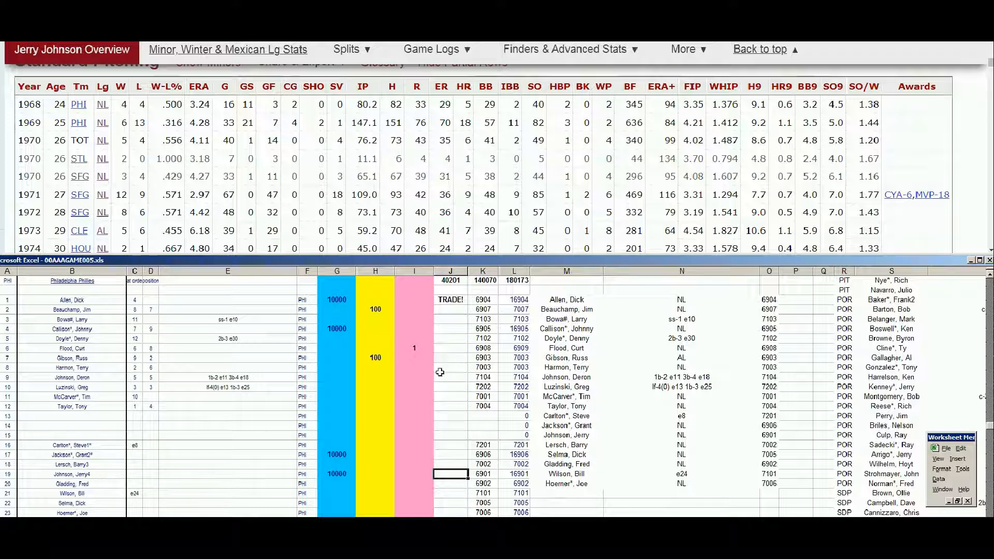
- Search Baseball Reference for "gladding" and open Fred Gladding's player page
drag(991, 64, 990, 47)
click(769, 78)
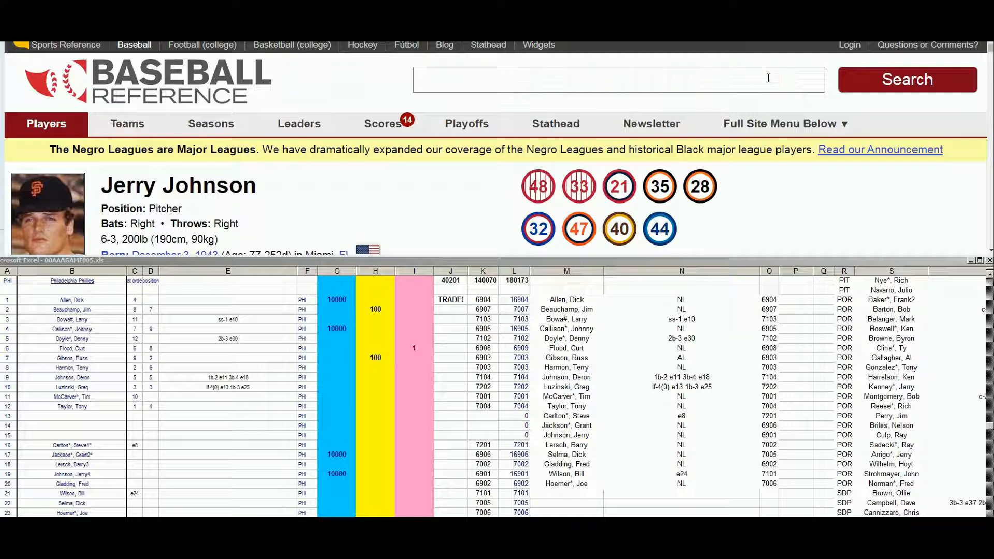
text(gladding)
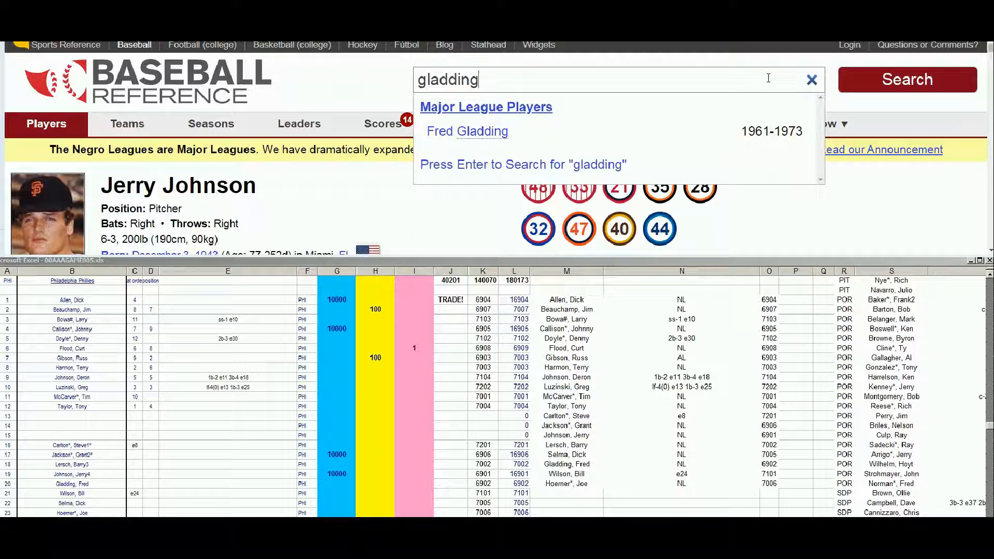
click(479, 132)
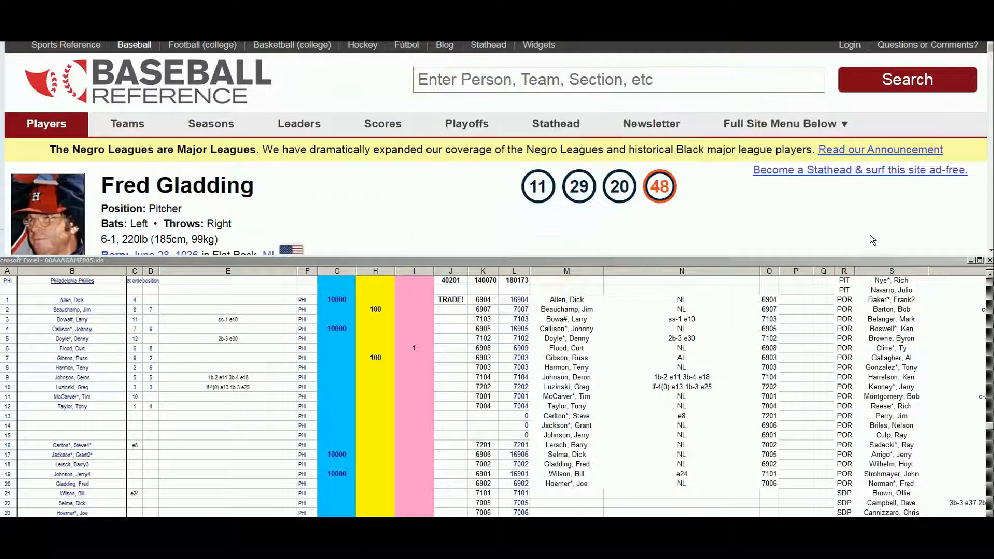
- Examine Fred Gladding's yearly pitching lines, including his teams, innings and save details for 1968 to 1973
click(991, 251)
click(990, 252)
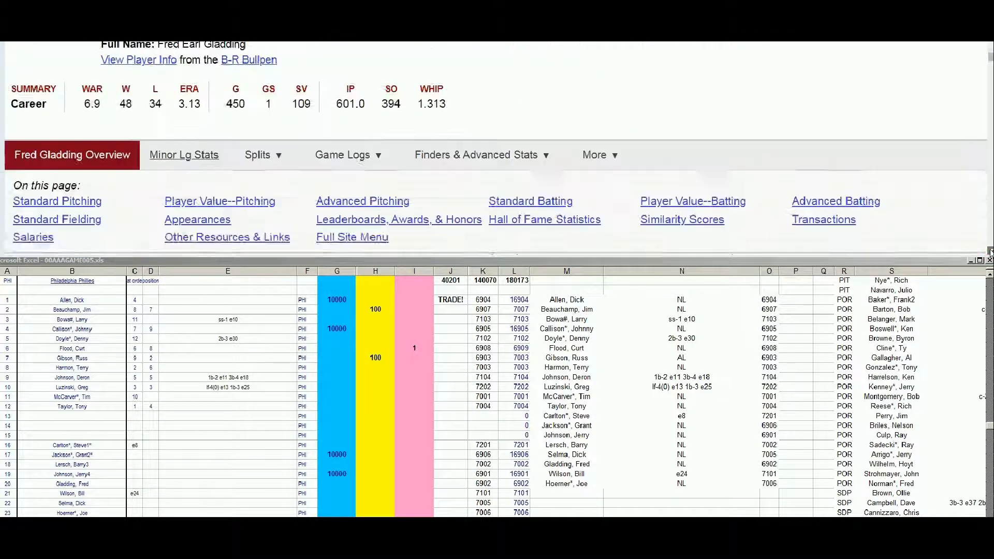
click(991, 252)
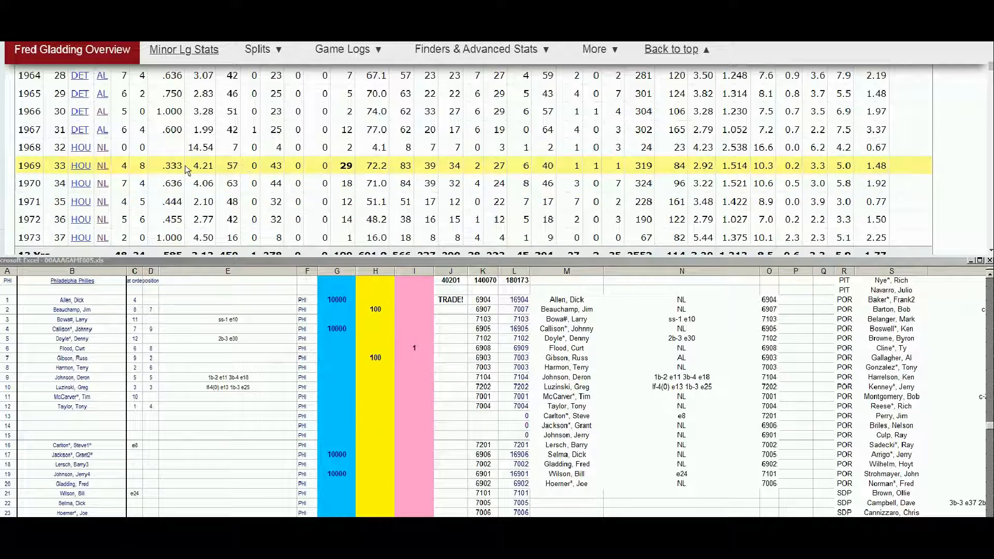
mouse_move(185, 166)
mouse_move(349, 170)
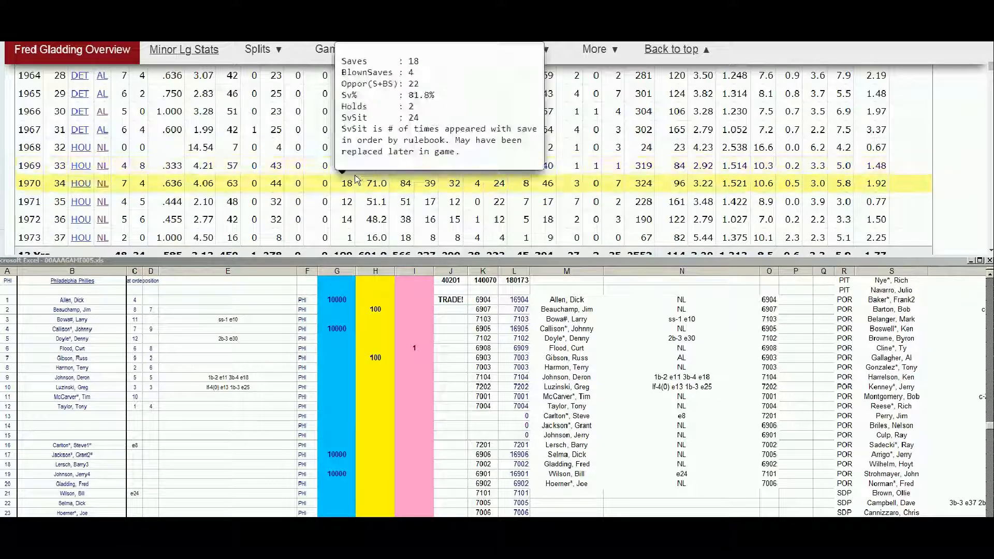
scroll(349, 170, up, 3)
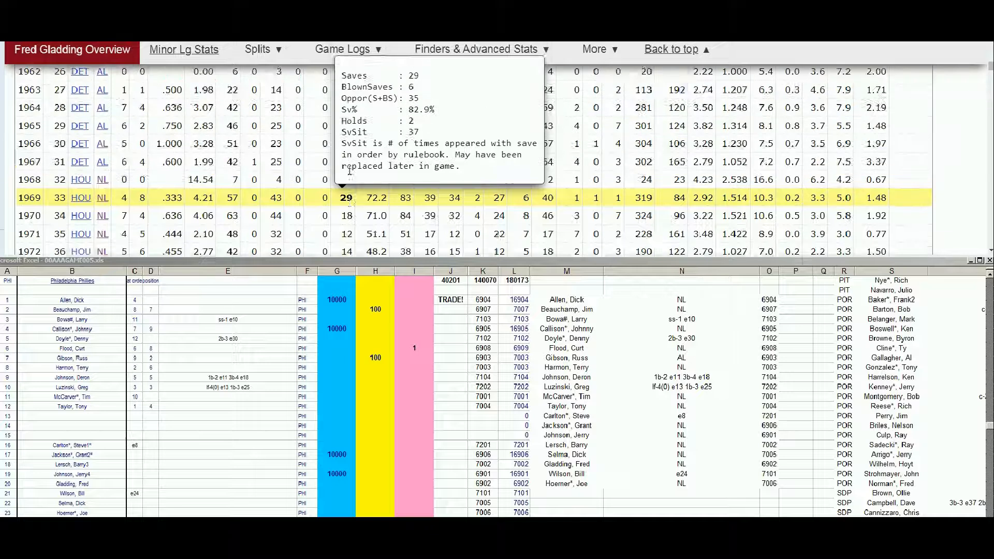
scroll(349, 181, down, 2)
scroll(349, 182, down, 1)
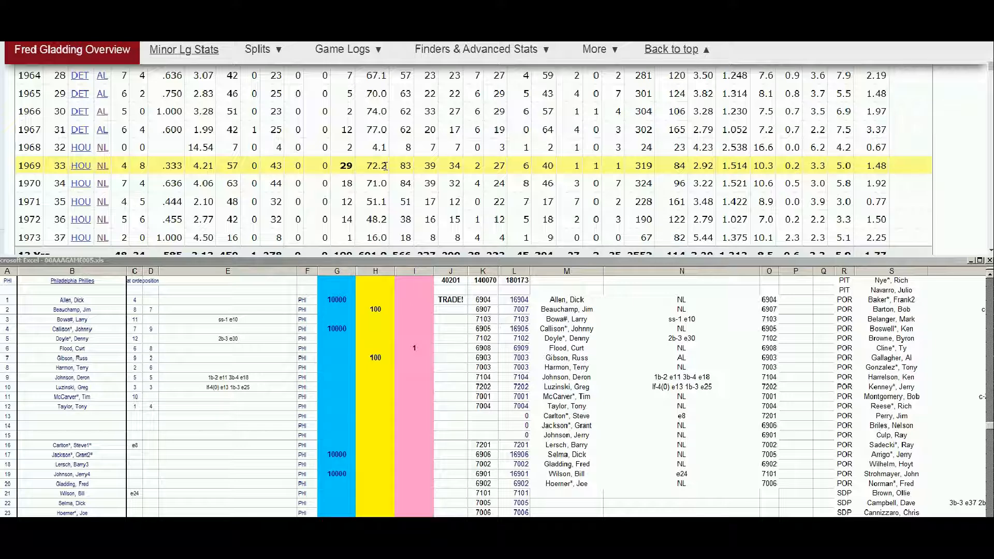
click(376, 220)
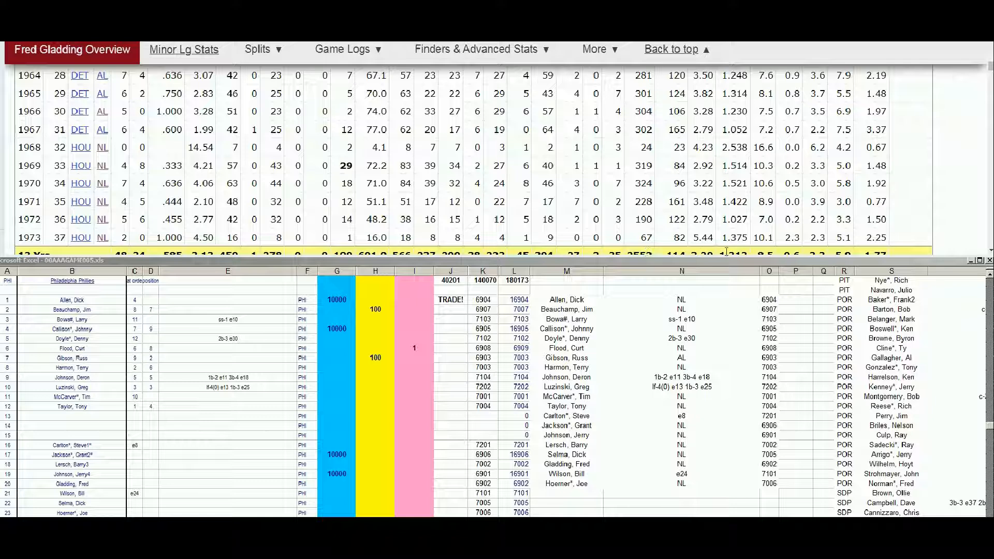
click(386, 234)
click(382, 221)
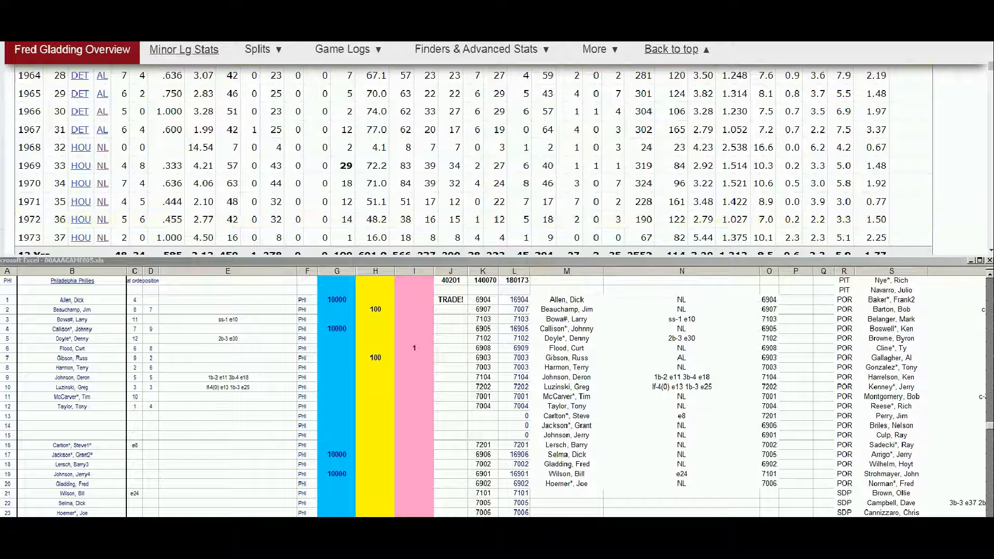
- Open the 1972 SOM Baseball Roster PDF from Gary's roster page and check Houston's regular and additional players for Gladding
click(171, 26)
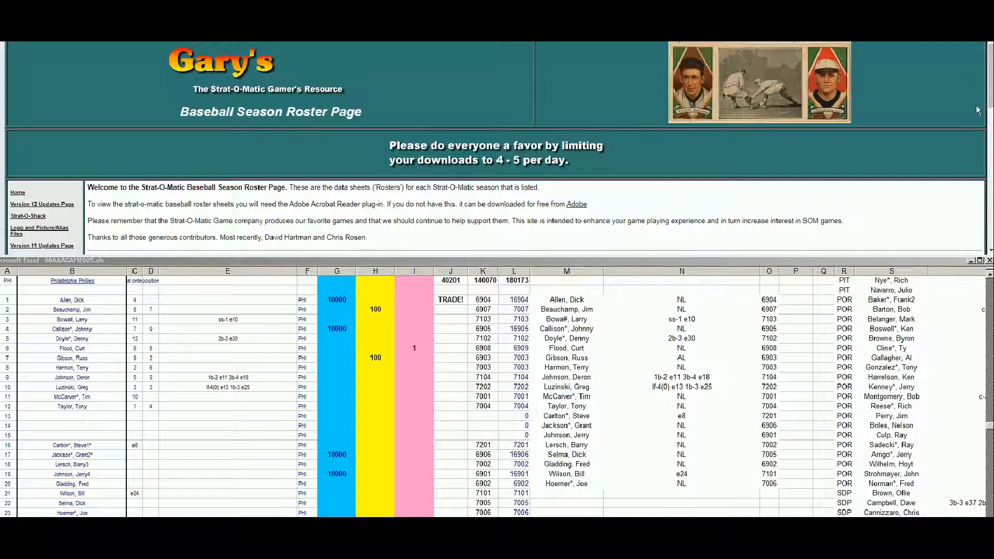
drag(989, 90, 990, 140)
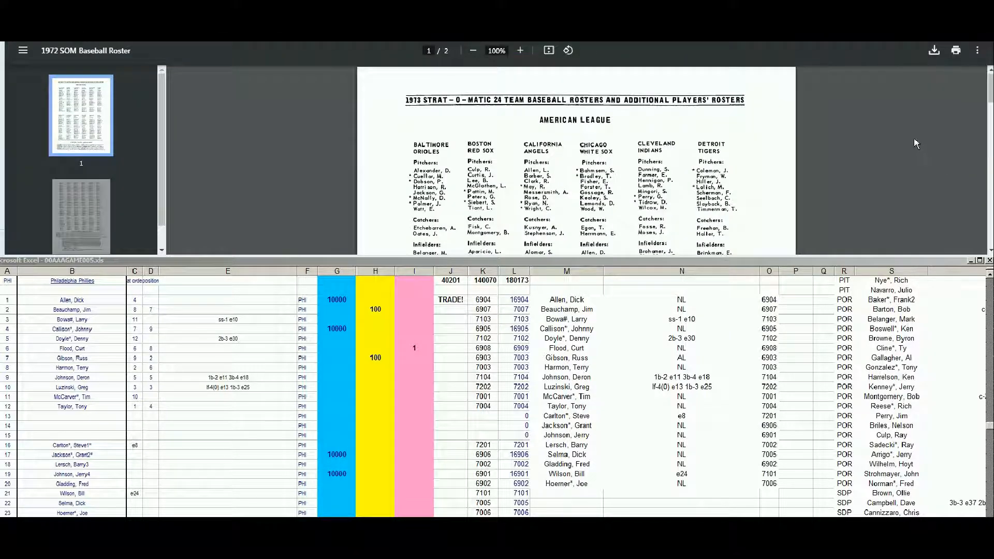
scroll(915, 132, down, 10)
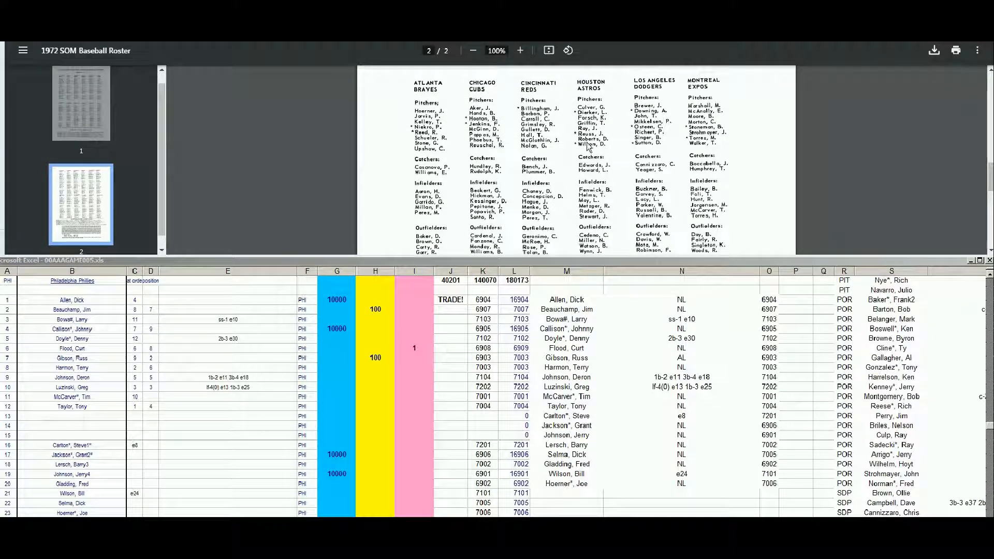
scroll(991, 252, down, 5)
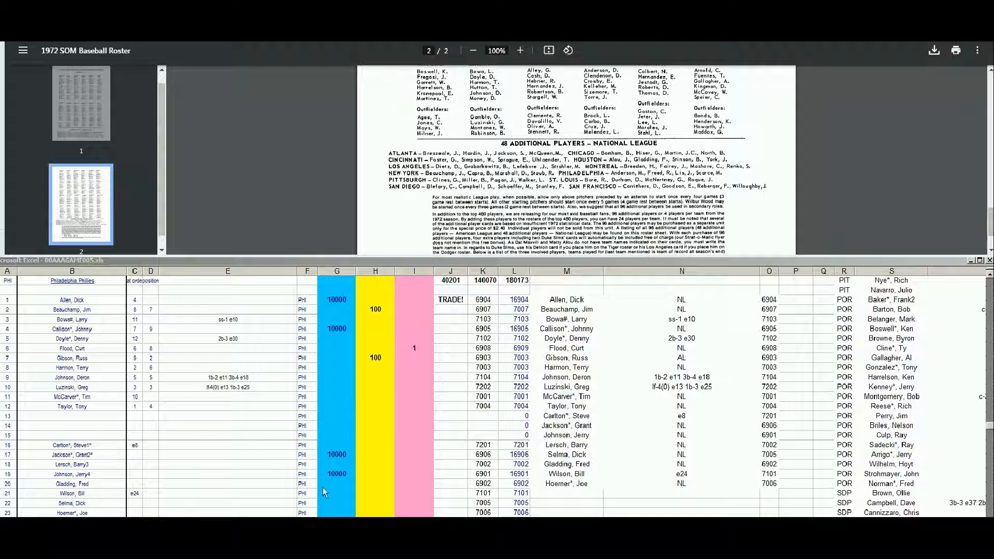
click(340, 487)
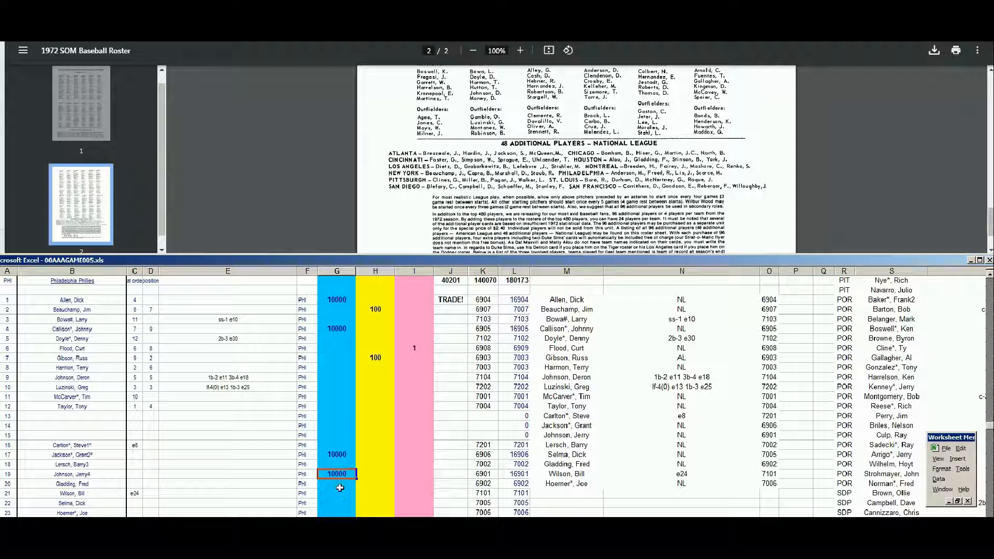
text(10000)
key(Tab)
key(Tab)
key(Tab)
text(TRADE!)
key(Up)
text(TRADE!)
key(Up)
key(Up)
text(TRADE!)
key(Return)
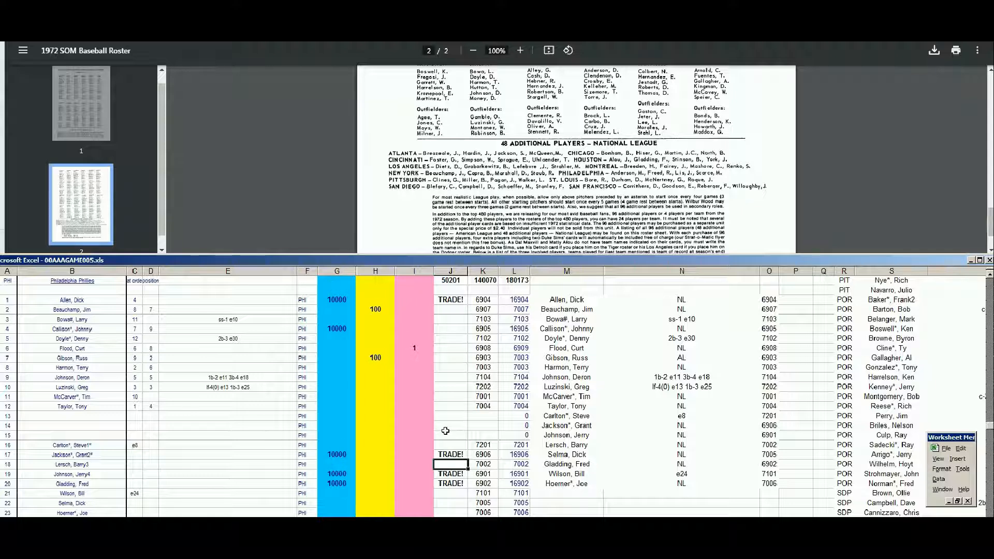
- Review the remaining pitchers Wilson, Selma and Hoerner against the column G entries for Jackson, Johnson and Gladding
click(83, 494)
click(94, 503)
click(100, 513)
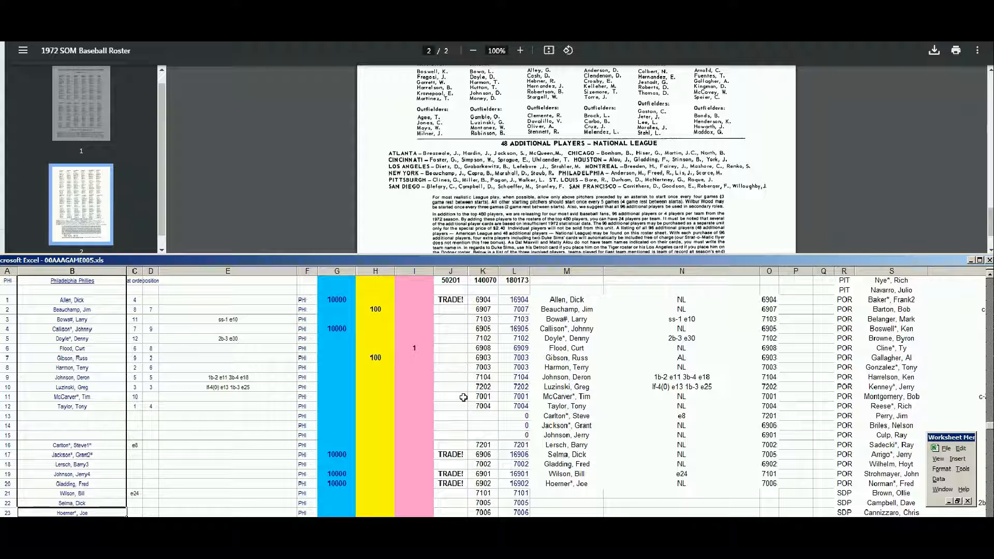
click(336, 453)
click(344, 474)
click(339, 484)
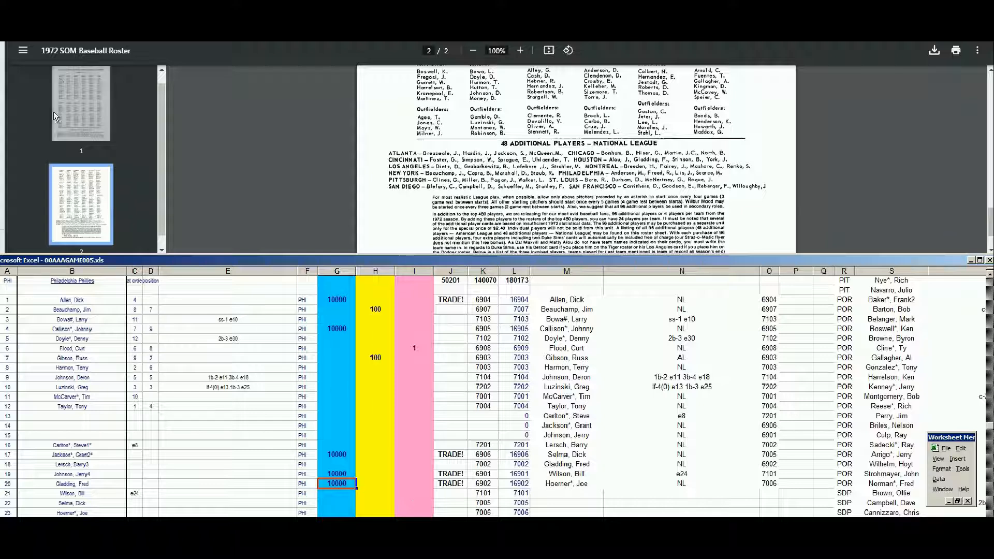
- Return to Baseball Reference, search for "mike" and open Mike Schmidt's player page
click(31, 36)
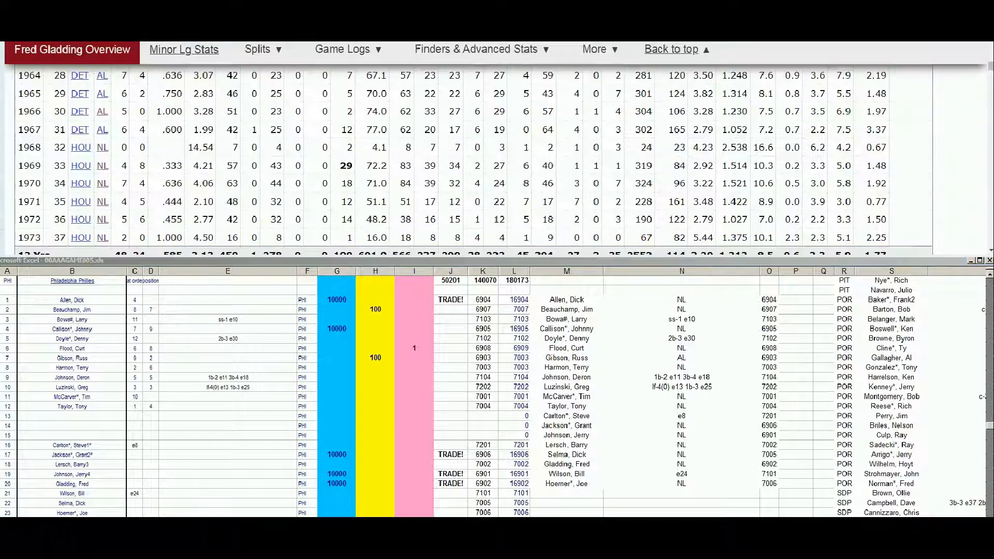
drag(991, 65, 990, 46)
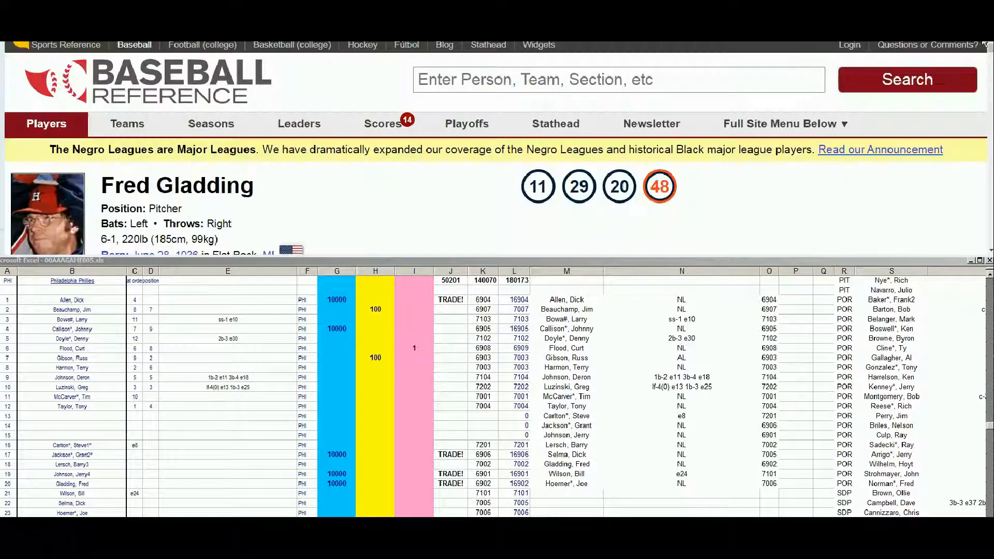
click(791, 84)
text(mikw sc)
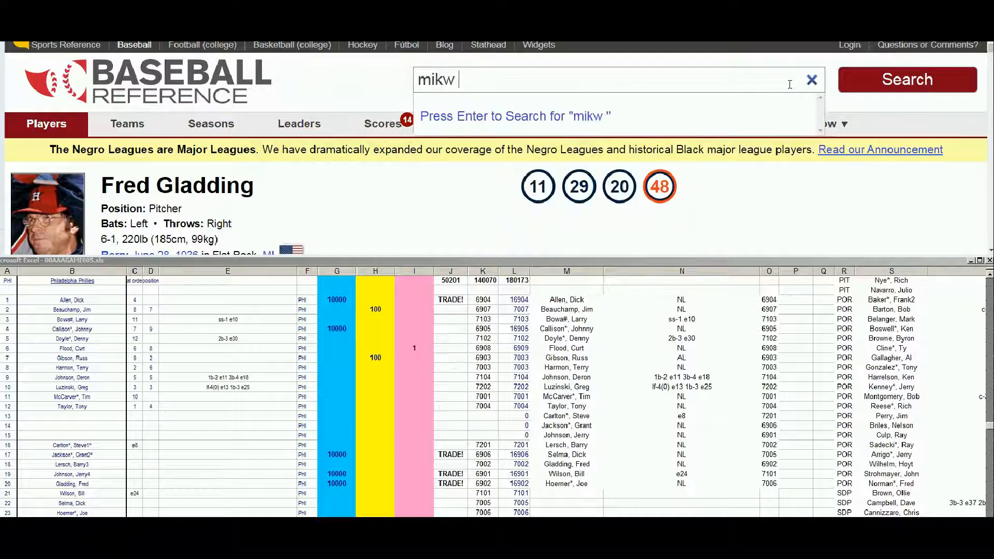
key(BackSpace)
key(BackSpace)
key(BackSpace)
key(BackSpace)
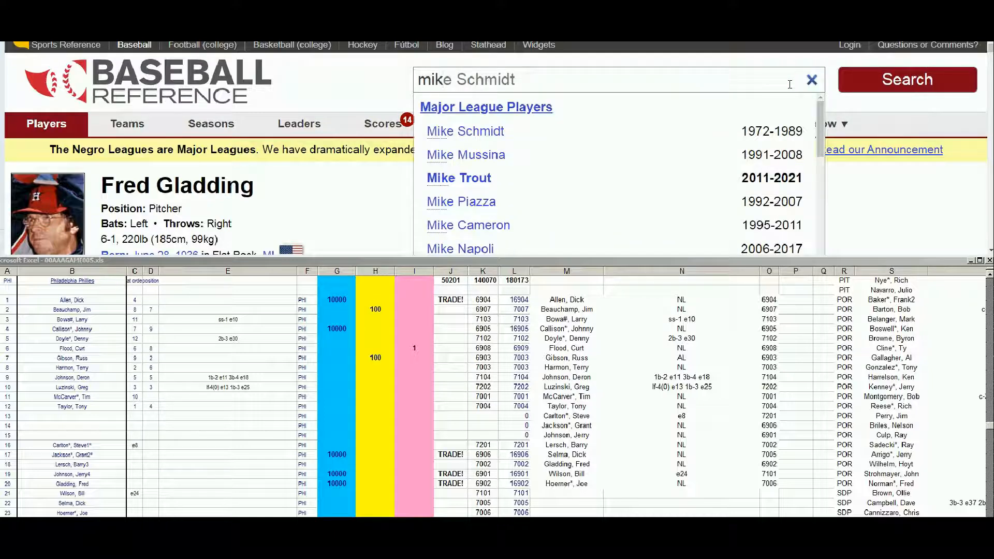
click(495, 131)
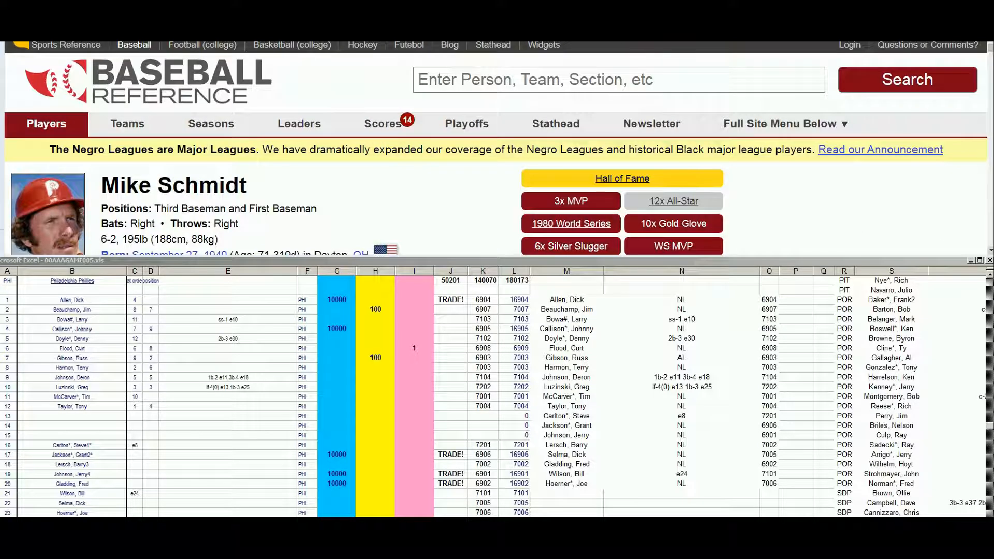
- Examine Mike Schmidt's Standard Batting lines, comparing his batting averages for the 1973 and 1974 seasons
scroll(859, 225, down, 1)
scroll(497, 150, down, 9)
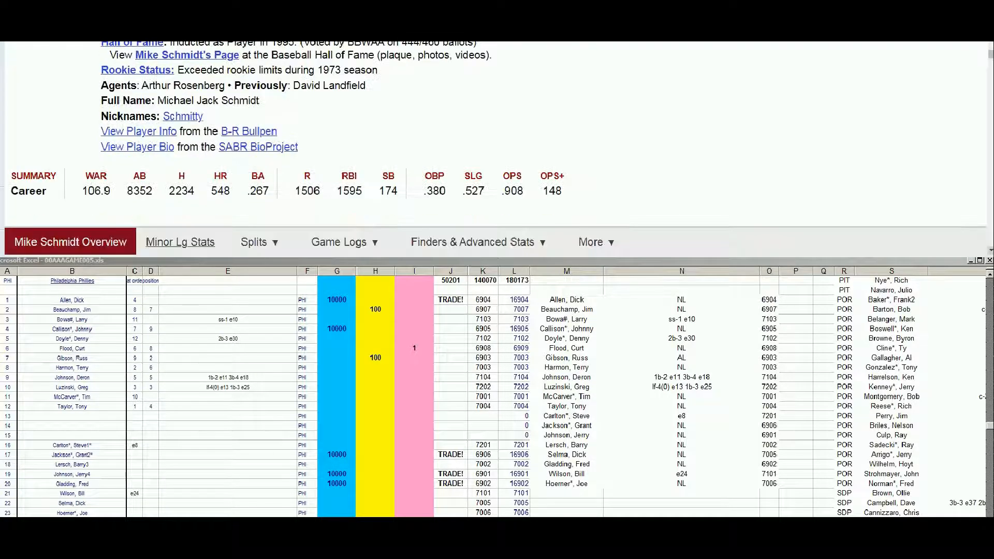
scroll(172, 183, down, 5)
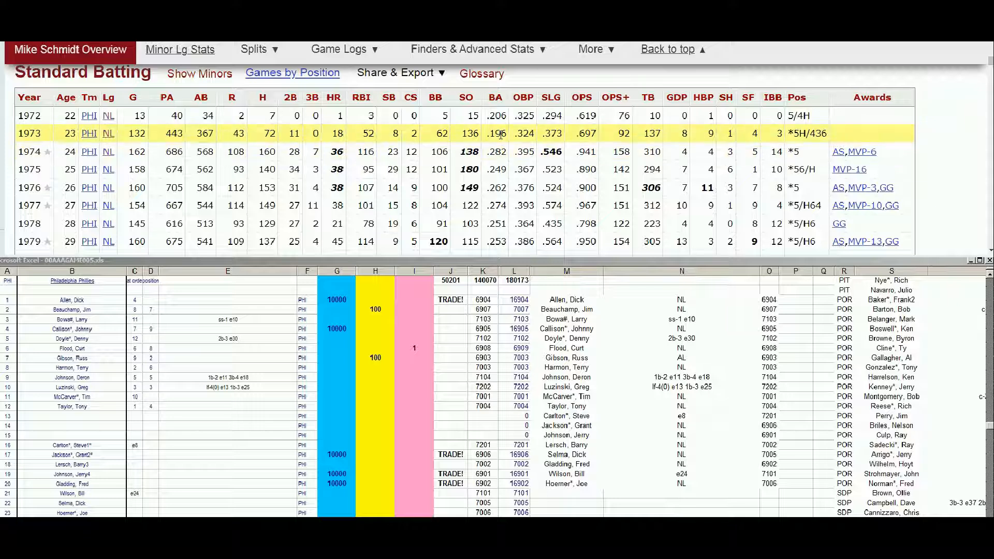
click(494, 152)
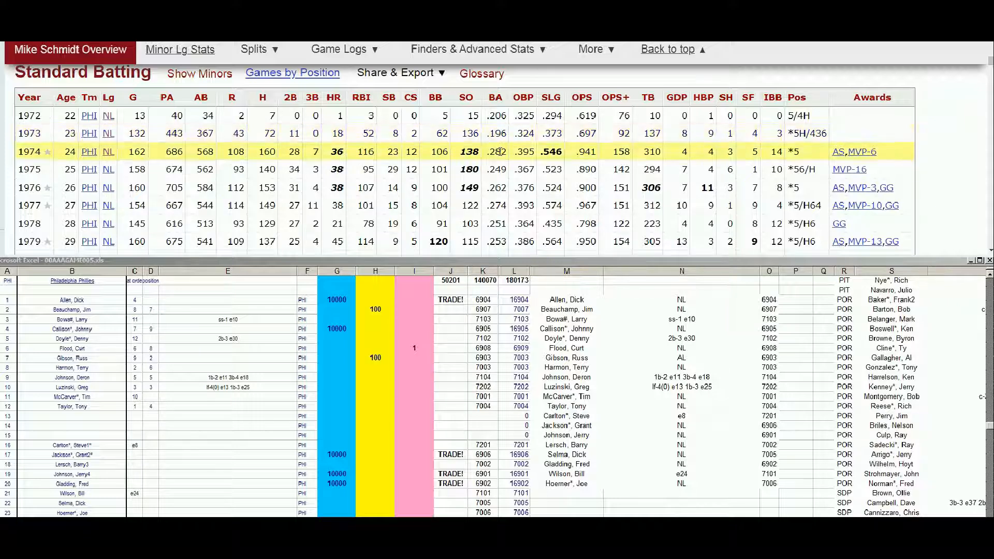